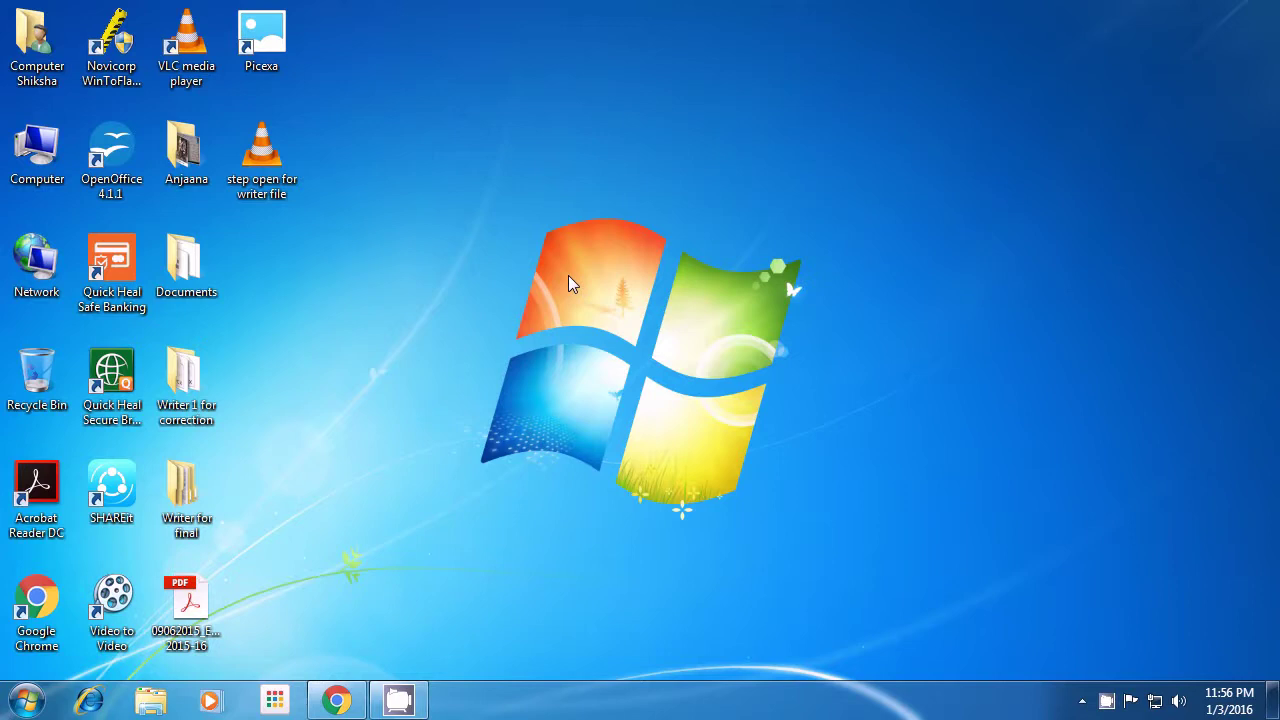
Launch OpenOffice Writer by running the command swriter.
key("super+r")
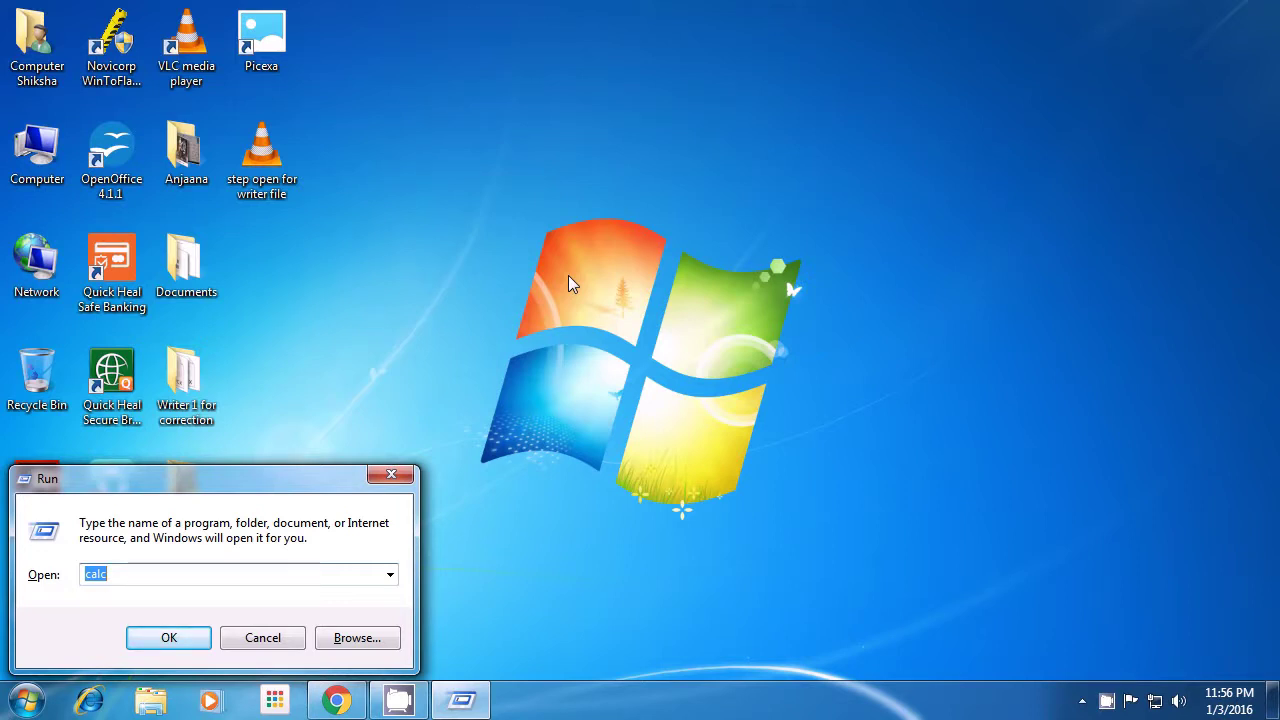
key("BackSpace")
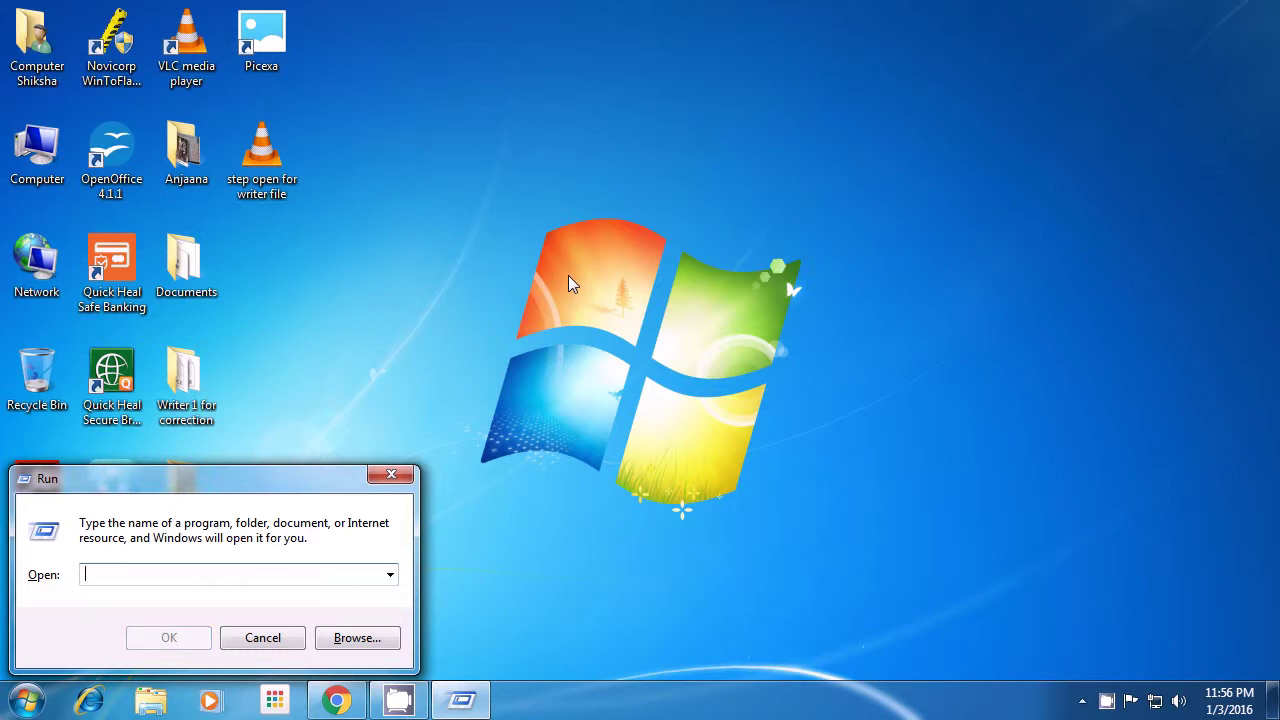
type("sw")
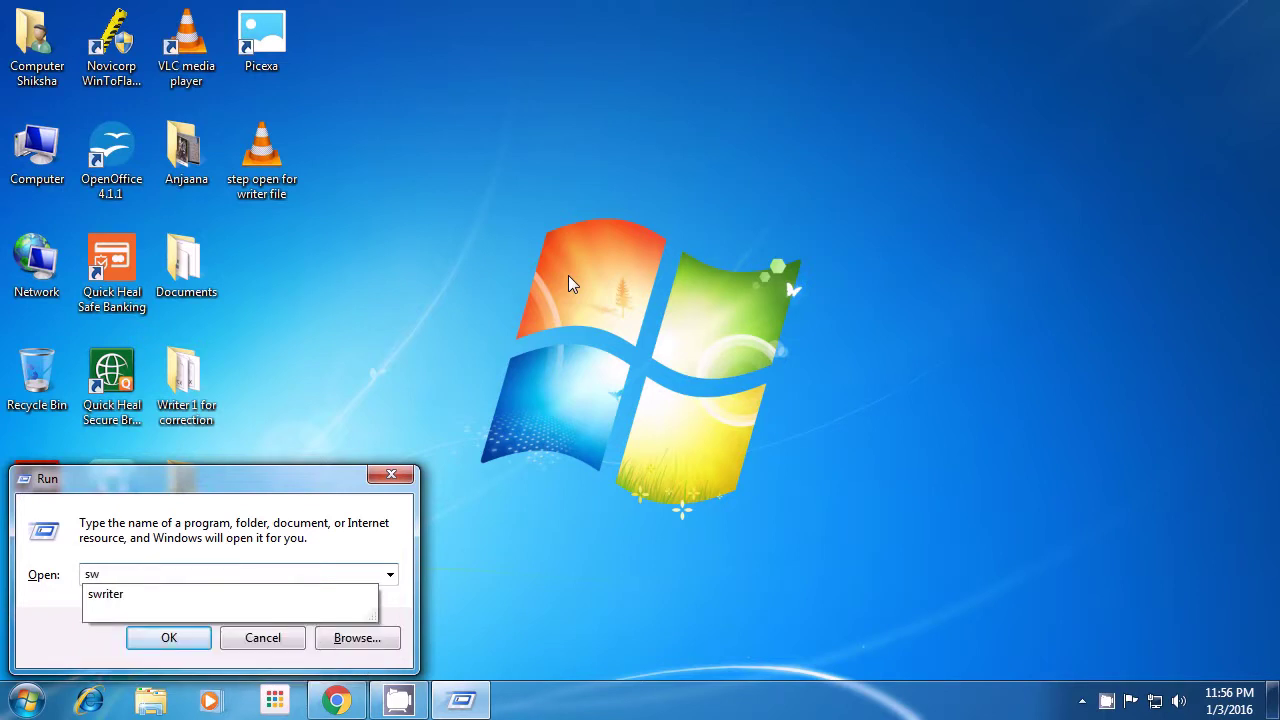
type("riter")
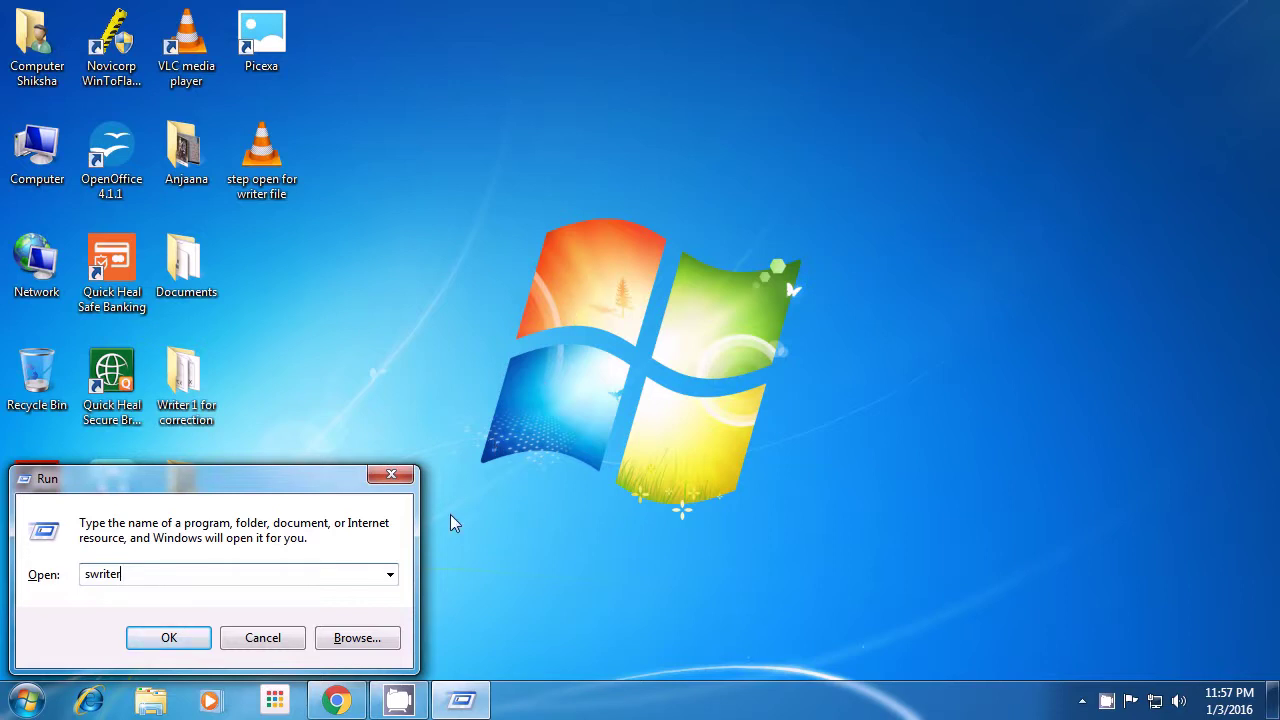
left_click(158, 637)
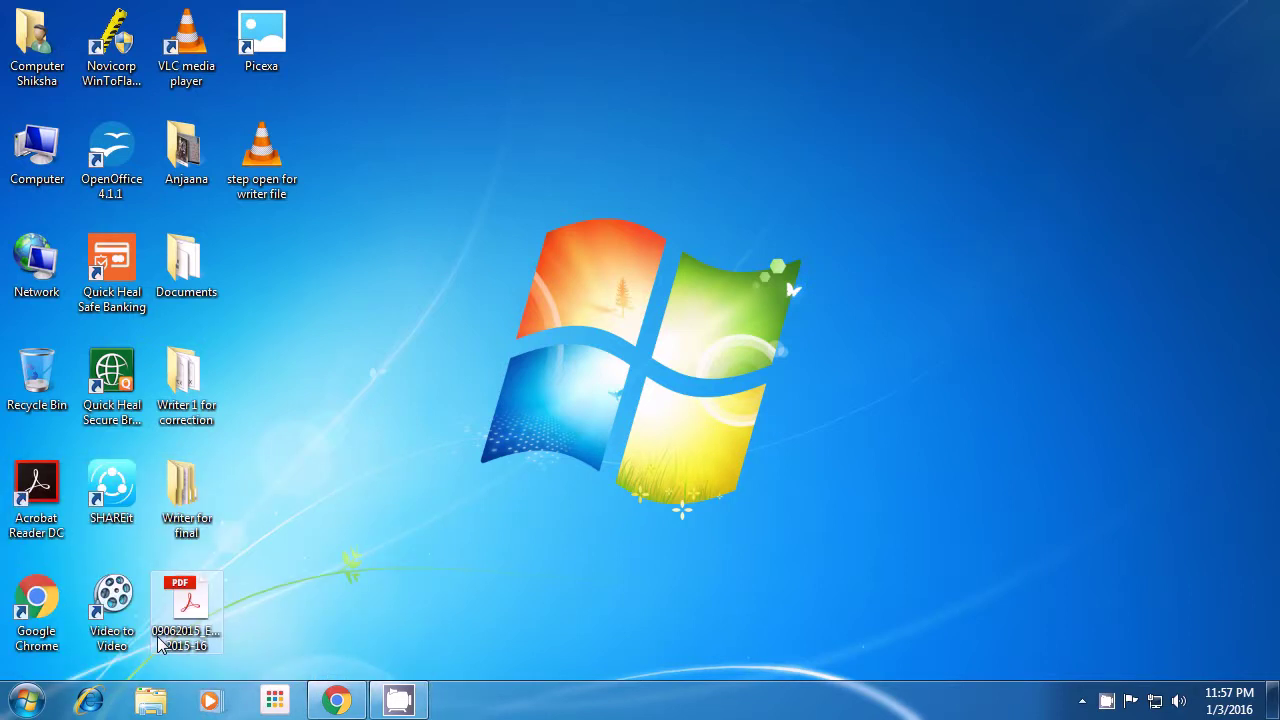
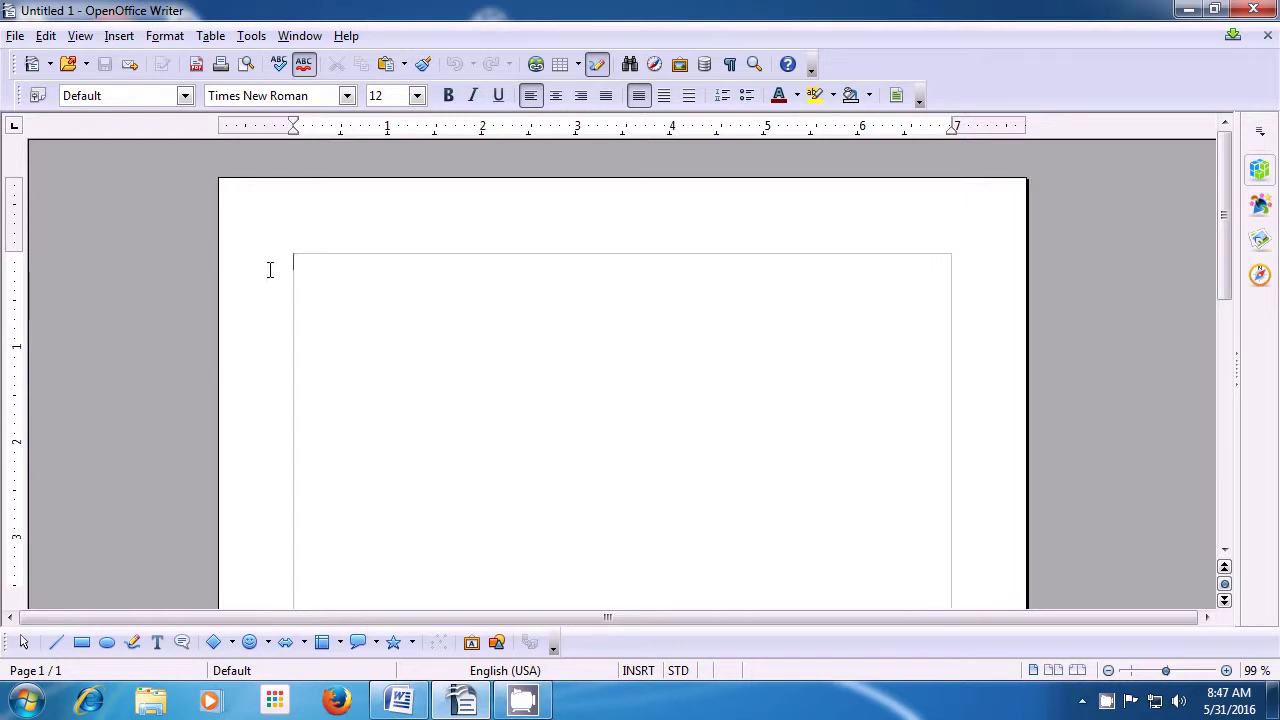
Insert a table with 5 columns and 5 rows in the blank document.
left_click(212, 43)
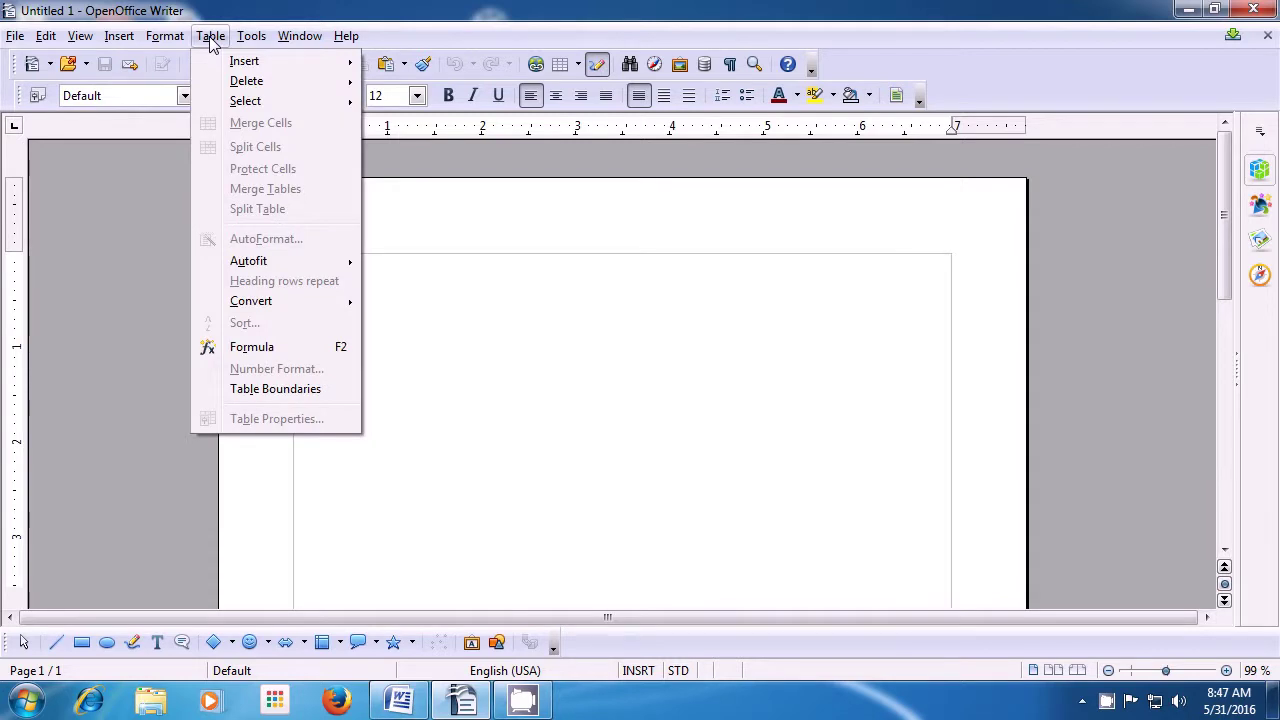
mouse_move(224, 61)
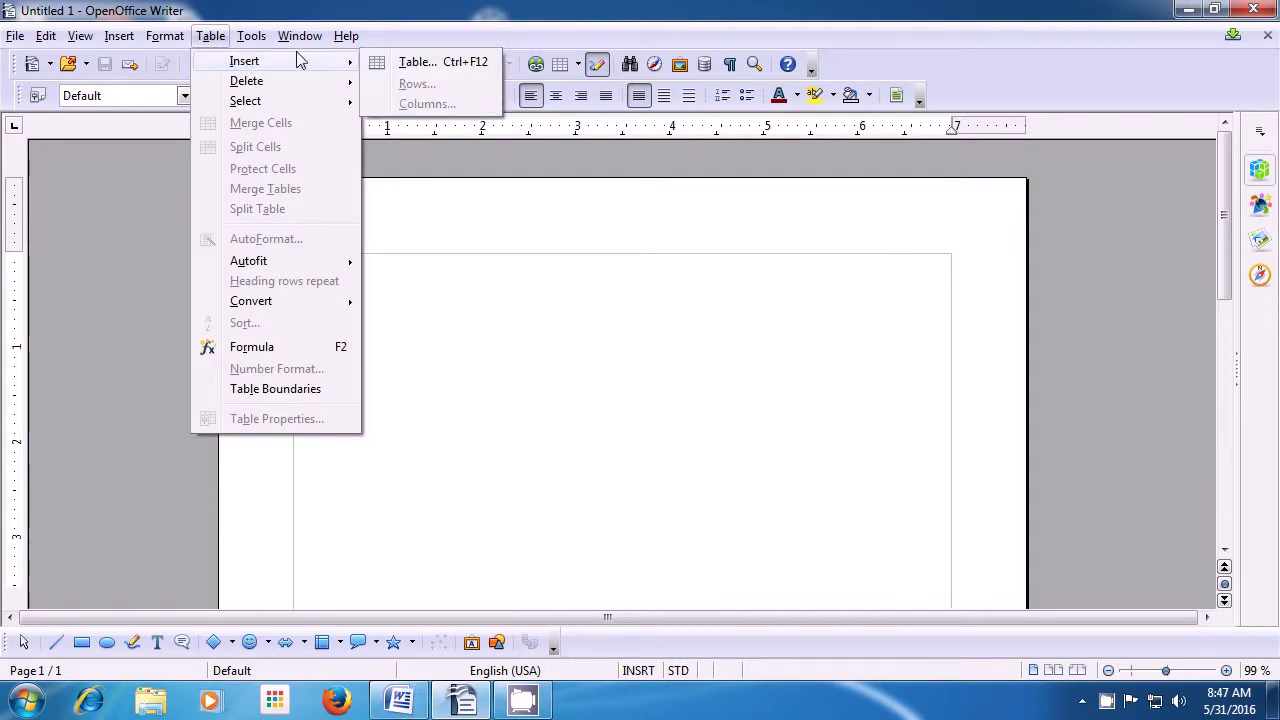
left_click(414, 62)
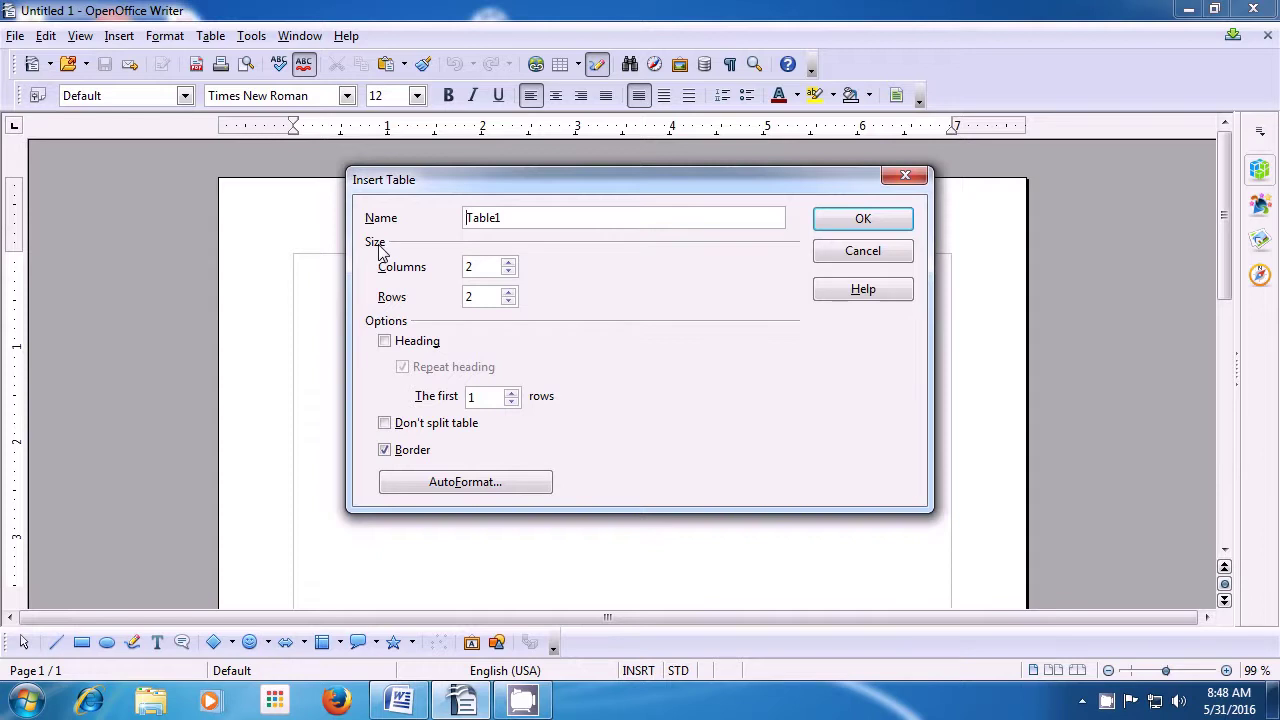
left_click(508, 263)
left_click(508, 263)
left_click(508, 263)
left_click(508, 291)
left_click(508, 291)
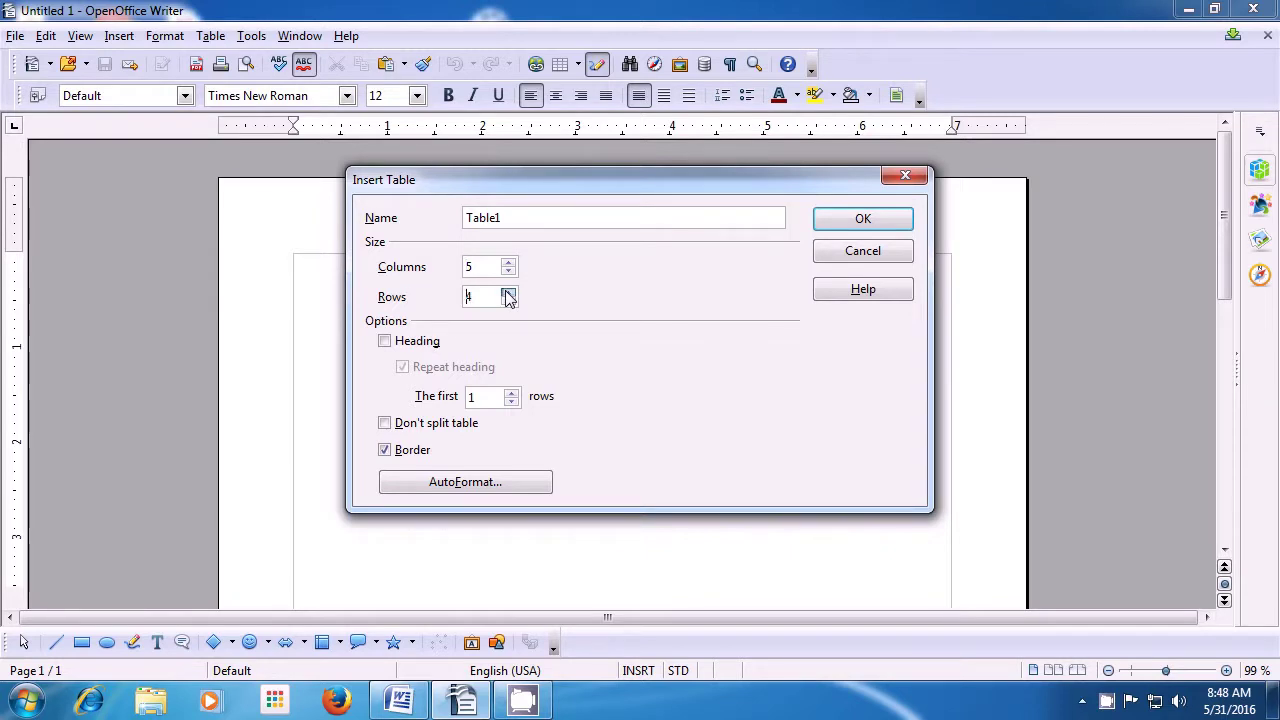
left_click(508, 291)
left_click(828, 228)
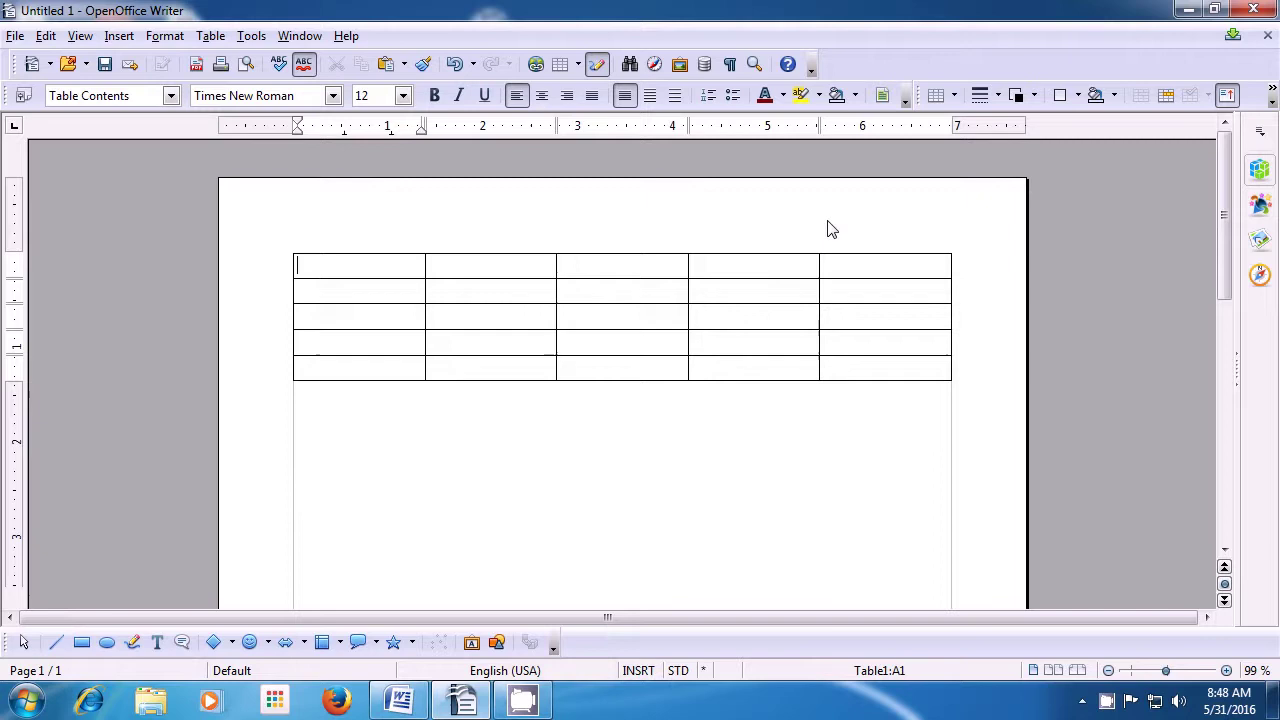
Enter the headings Name and Roll No. in the first two cells of the table's header row.
type("NA")
key("Insert")
key("BackSpace")
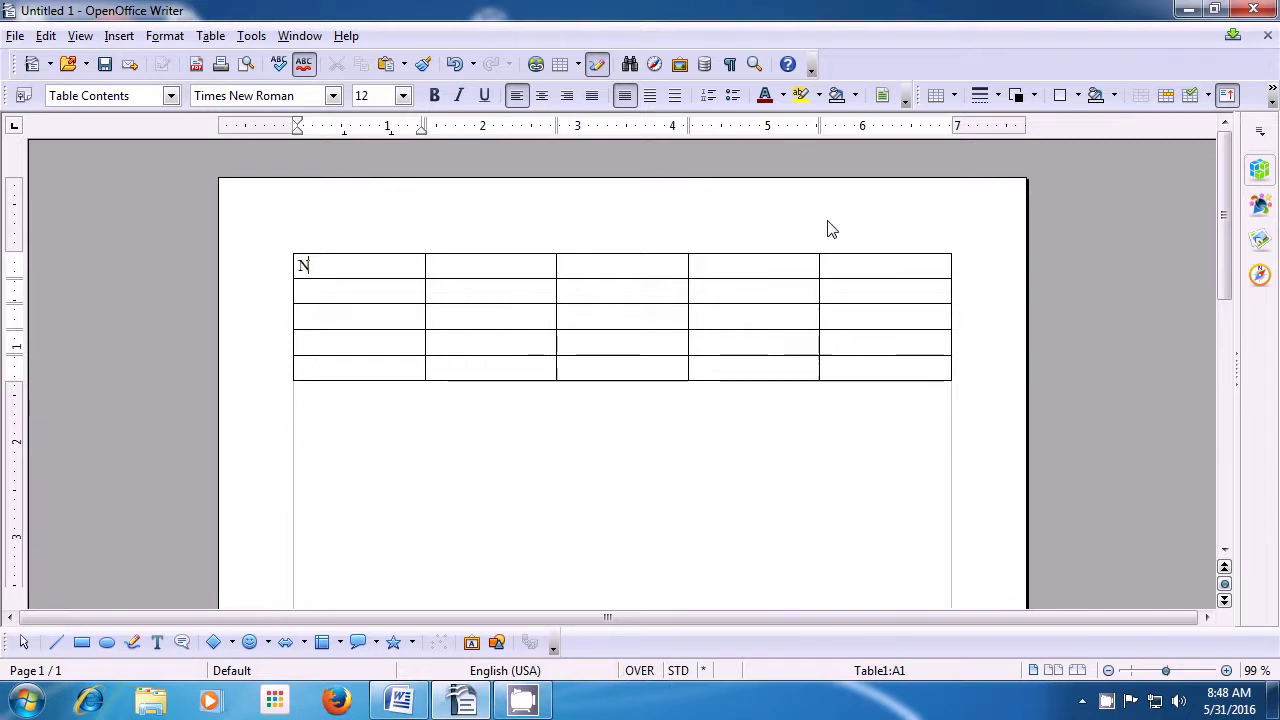
type("ame")
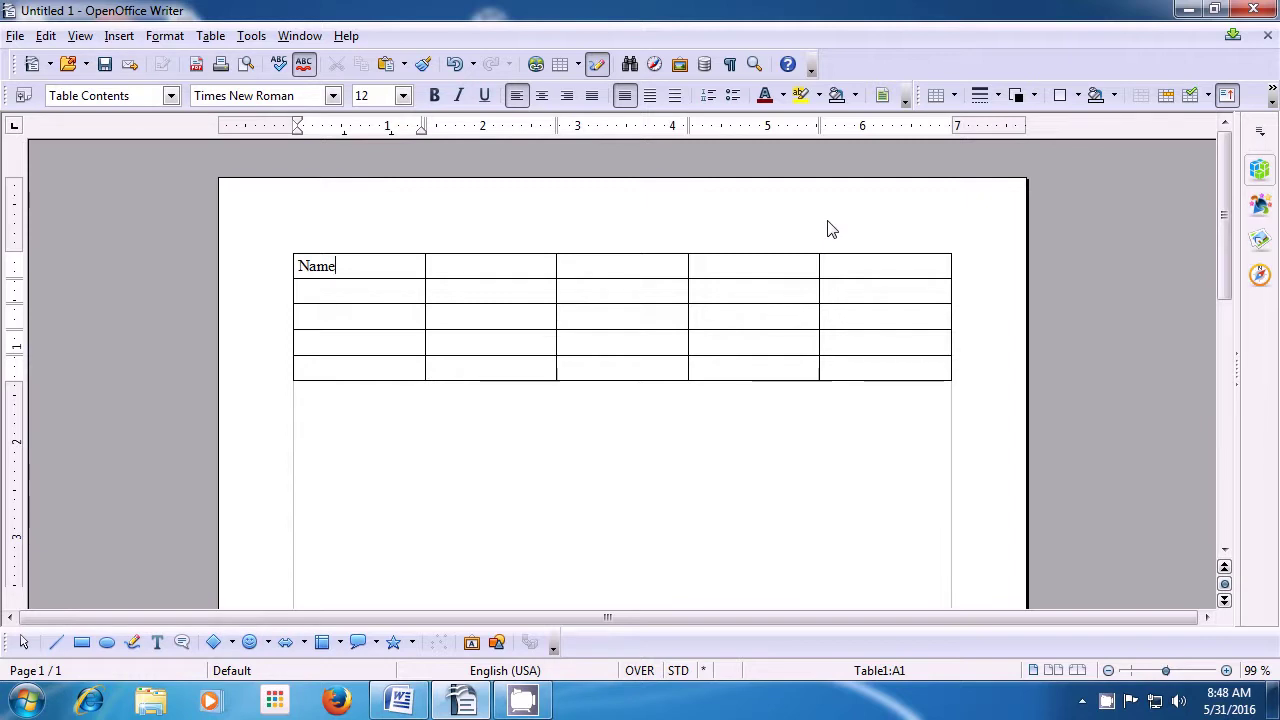
key("Tab")
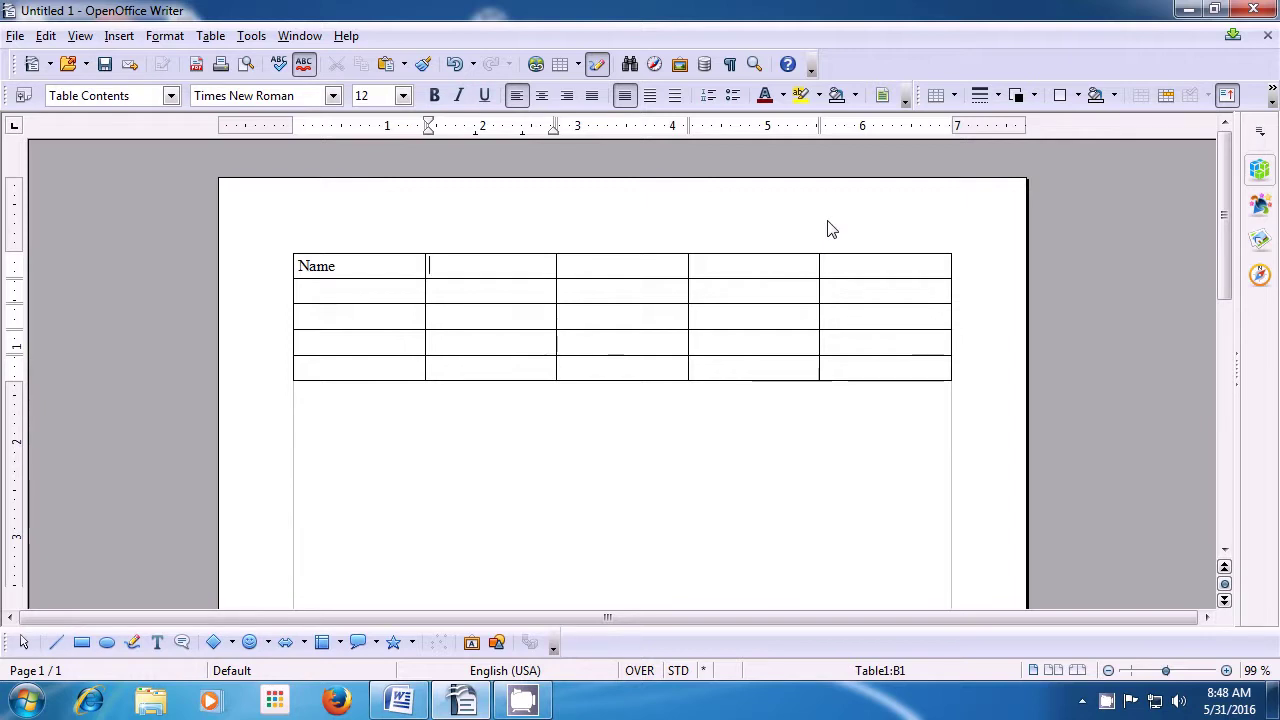
type("Roll ")
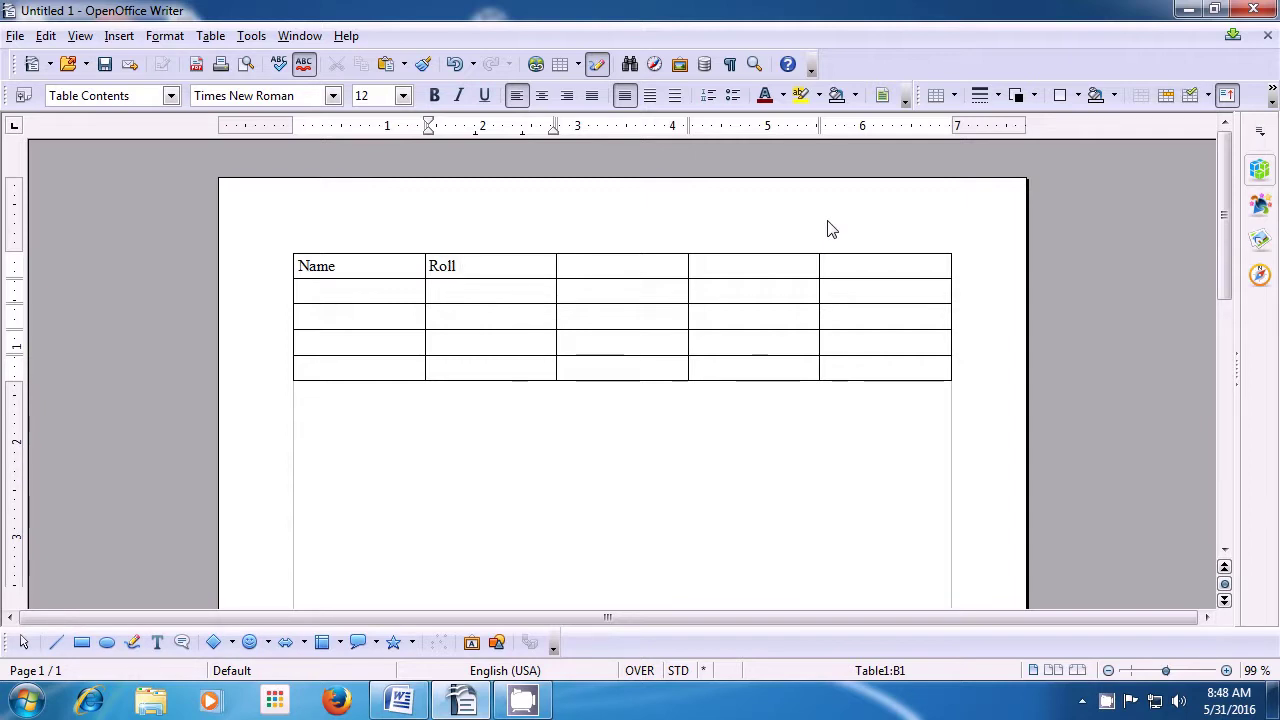
type("No.")
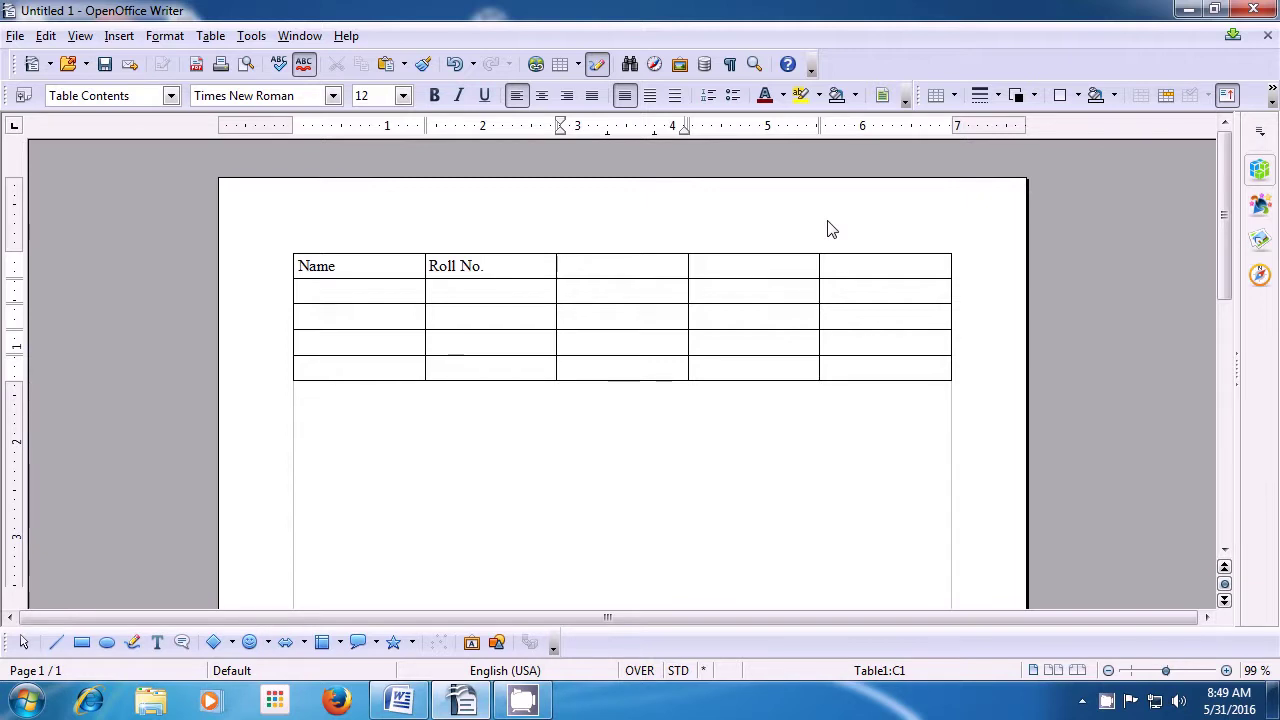
Enter the subject headings Maths, English and Hindi in the remaining cells of the header row.
type("Math")
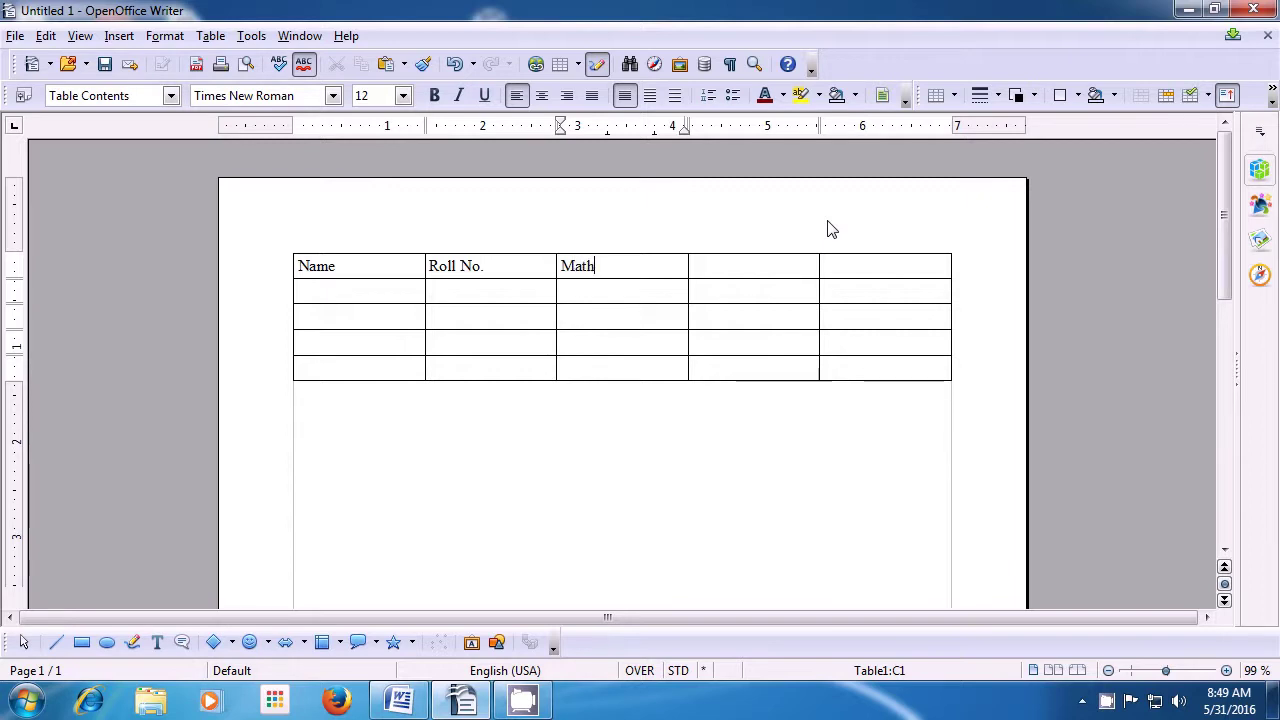
type("s")
key("Tab")
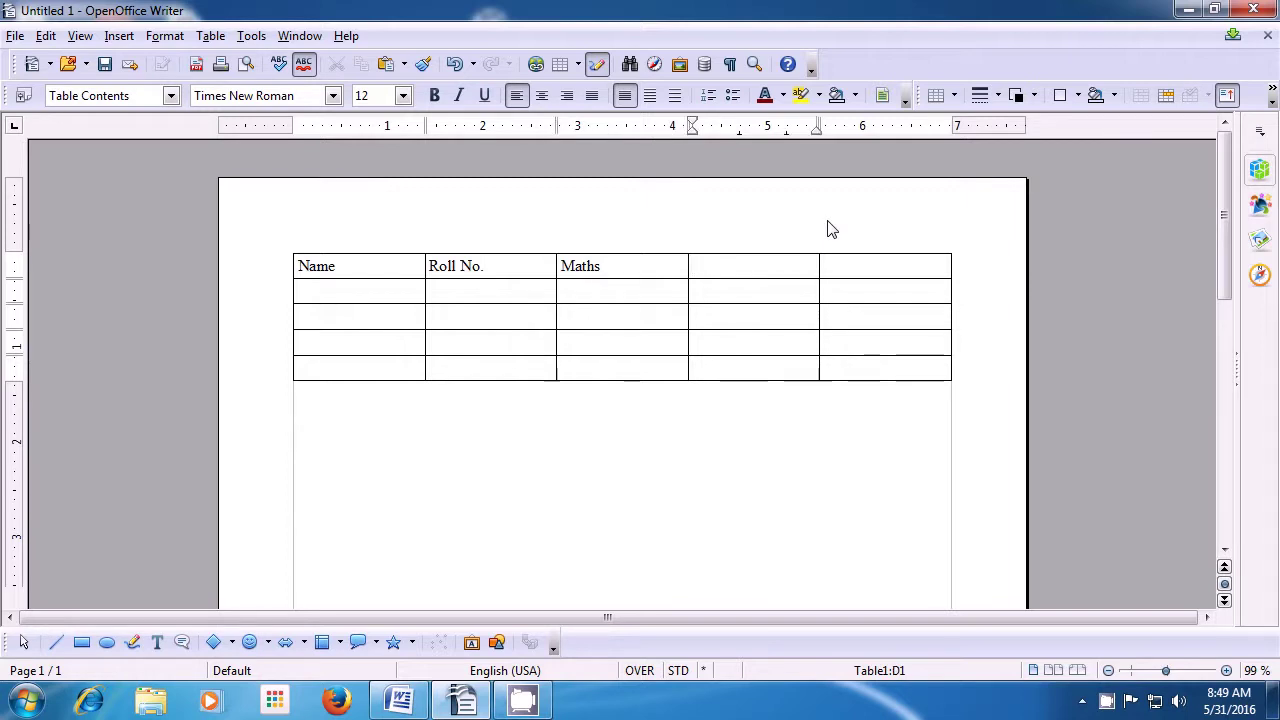
type("English")
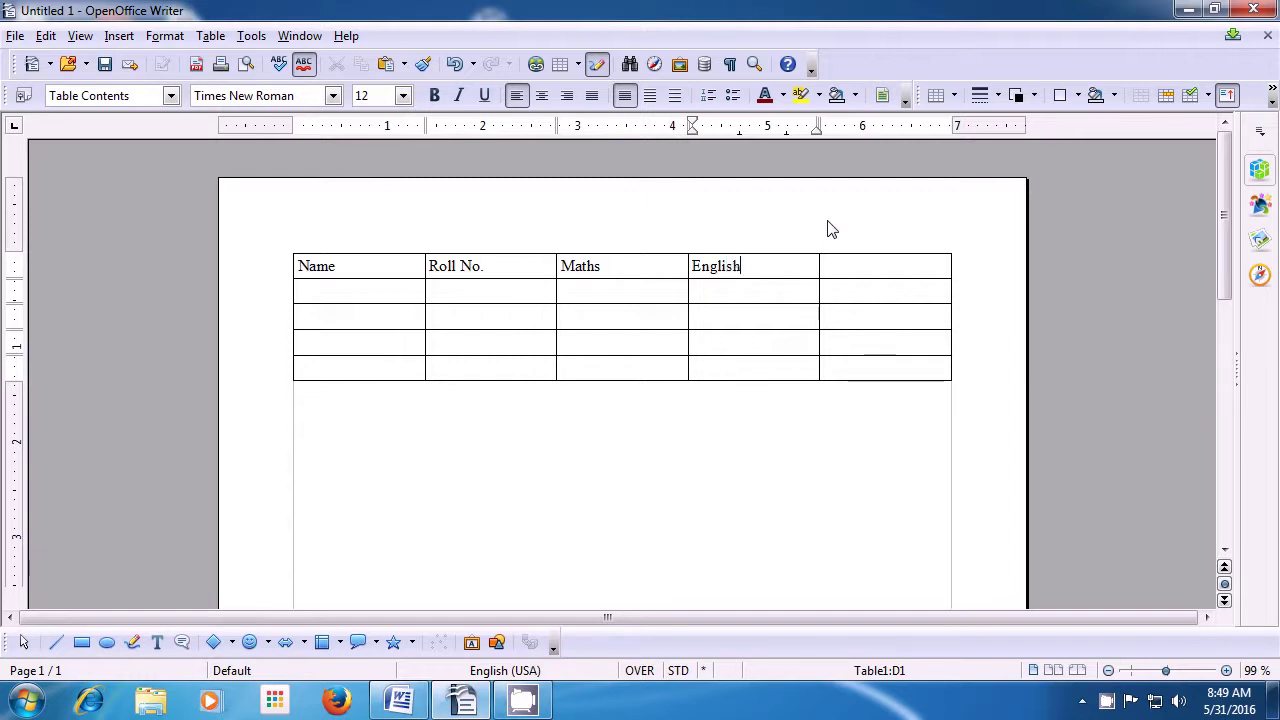
key("Tab")
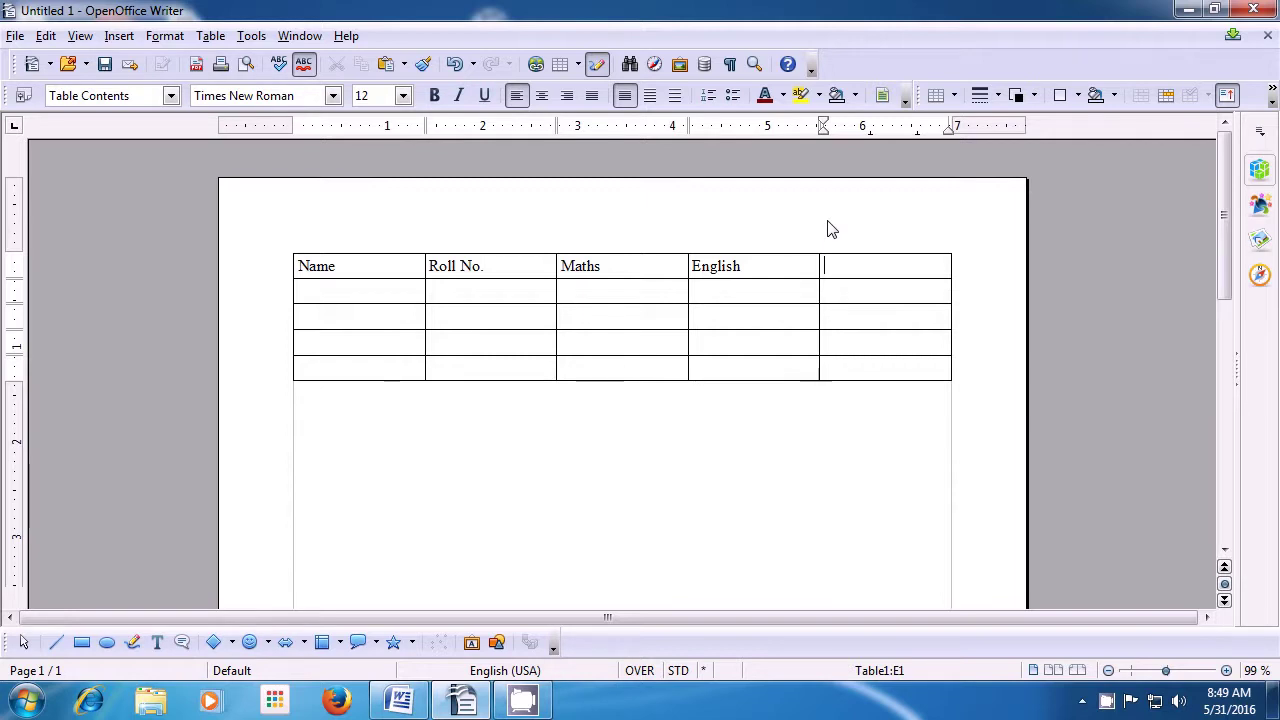
type("Hindi")
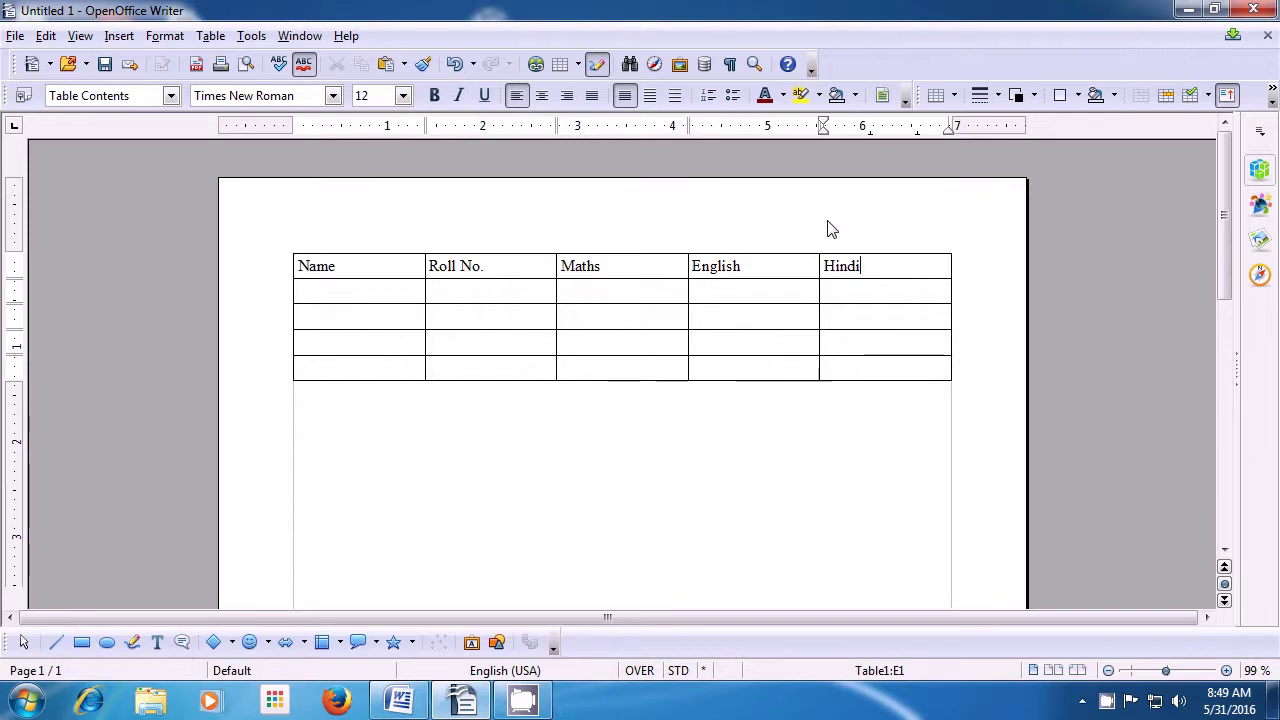
Fill the second row with the first student's name, roll number 1, and marks 87 in Maths, 78 in English and 59 in Hindi.
left_click(340, 297)
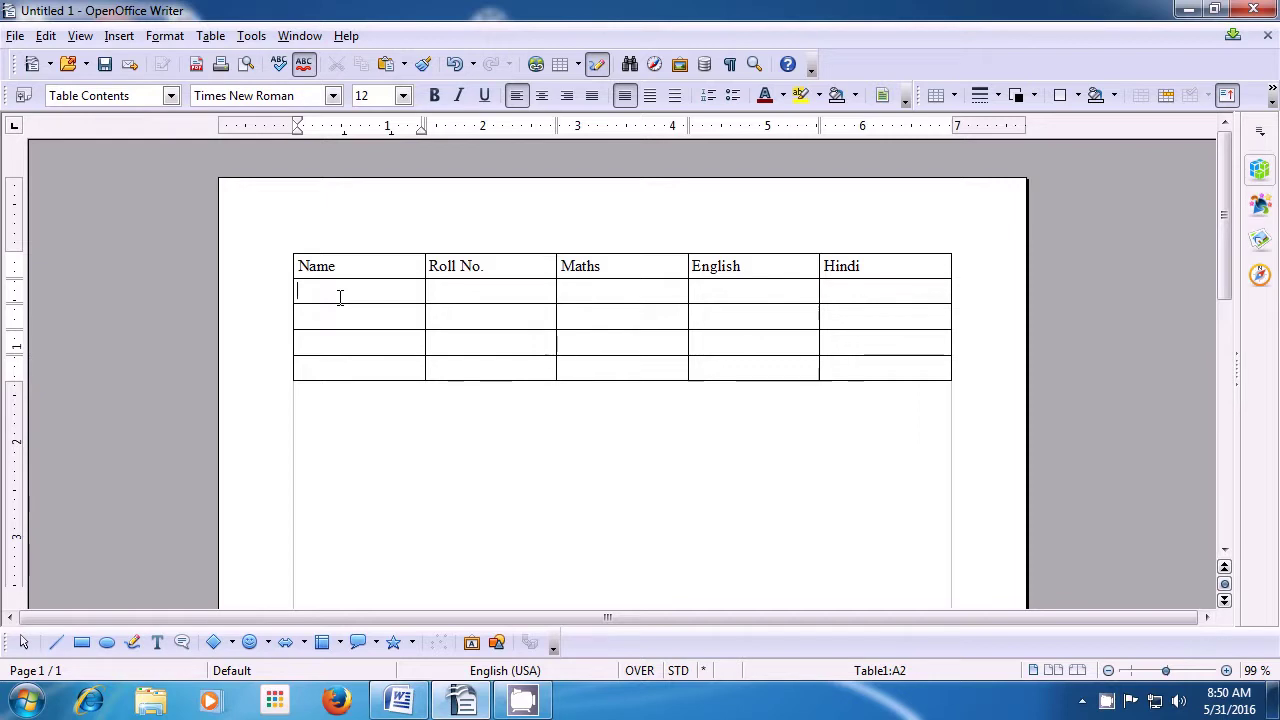
type("viksh")
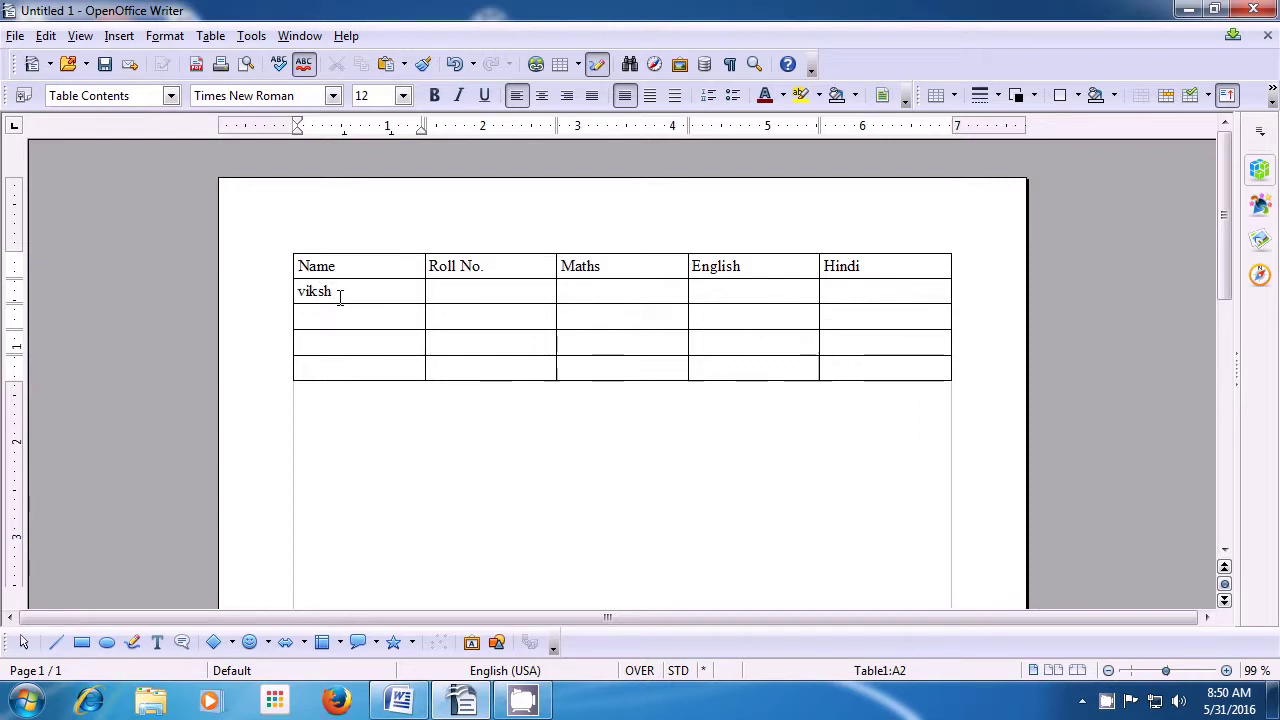
key("BackSpace")
key("BackSpace")
type("ash")
key("Tab")
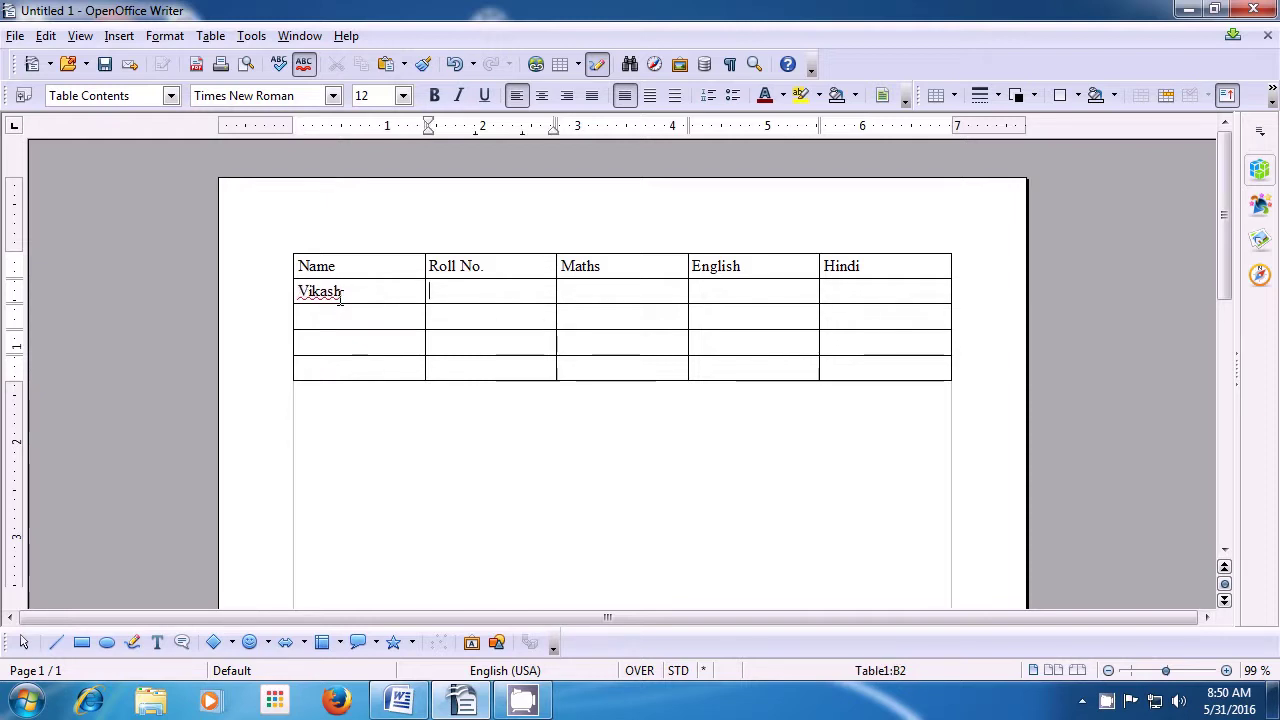
type("1")
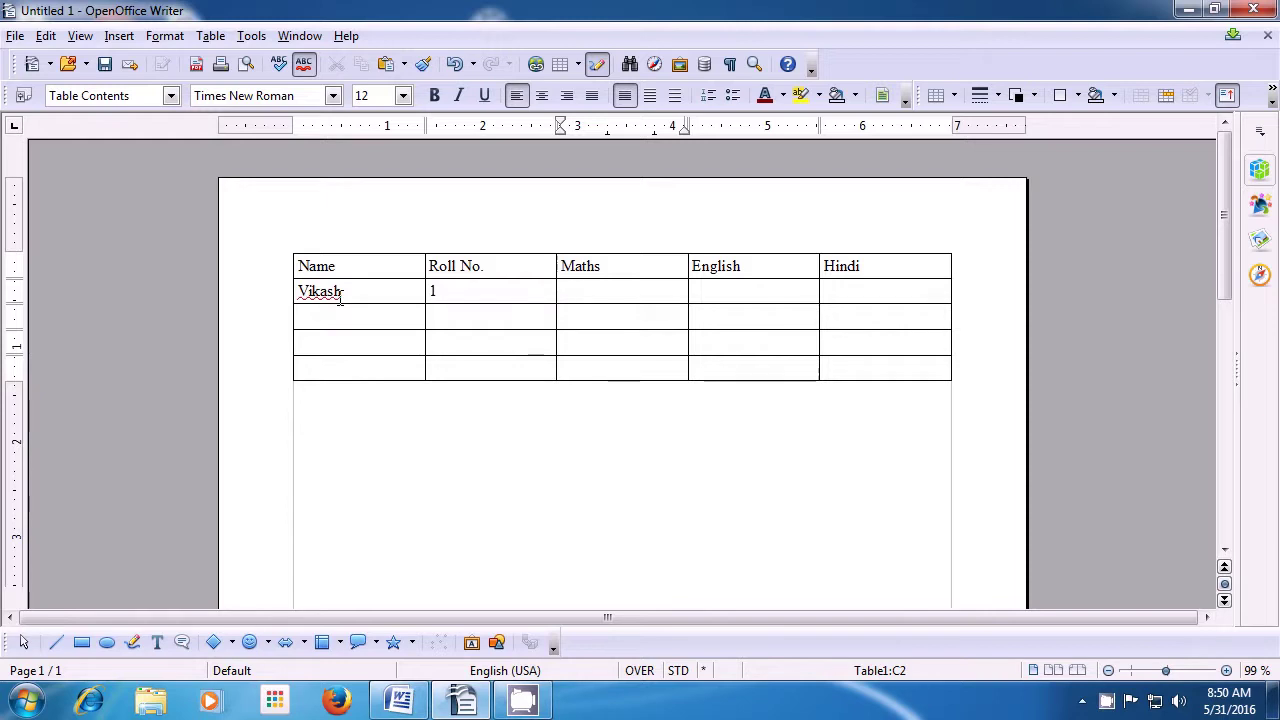
type("87")
key("Tab")
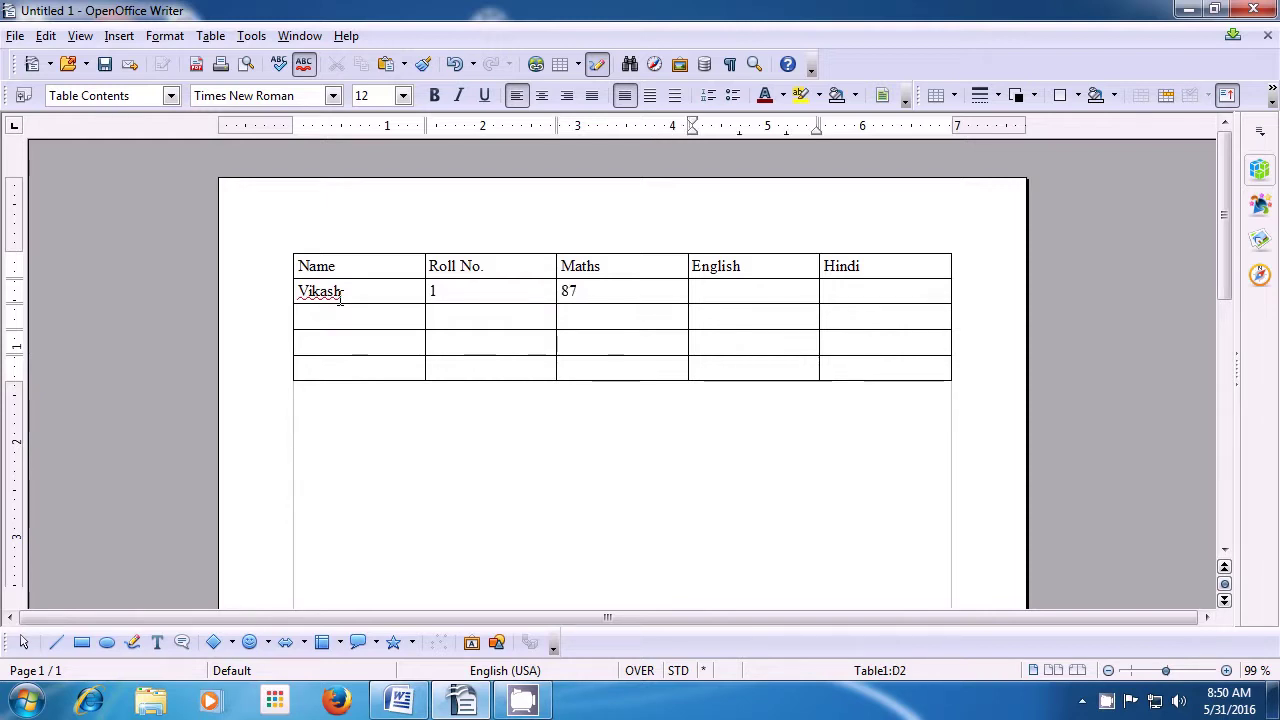
type("78")
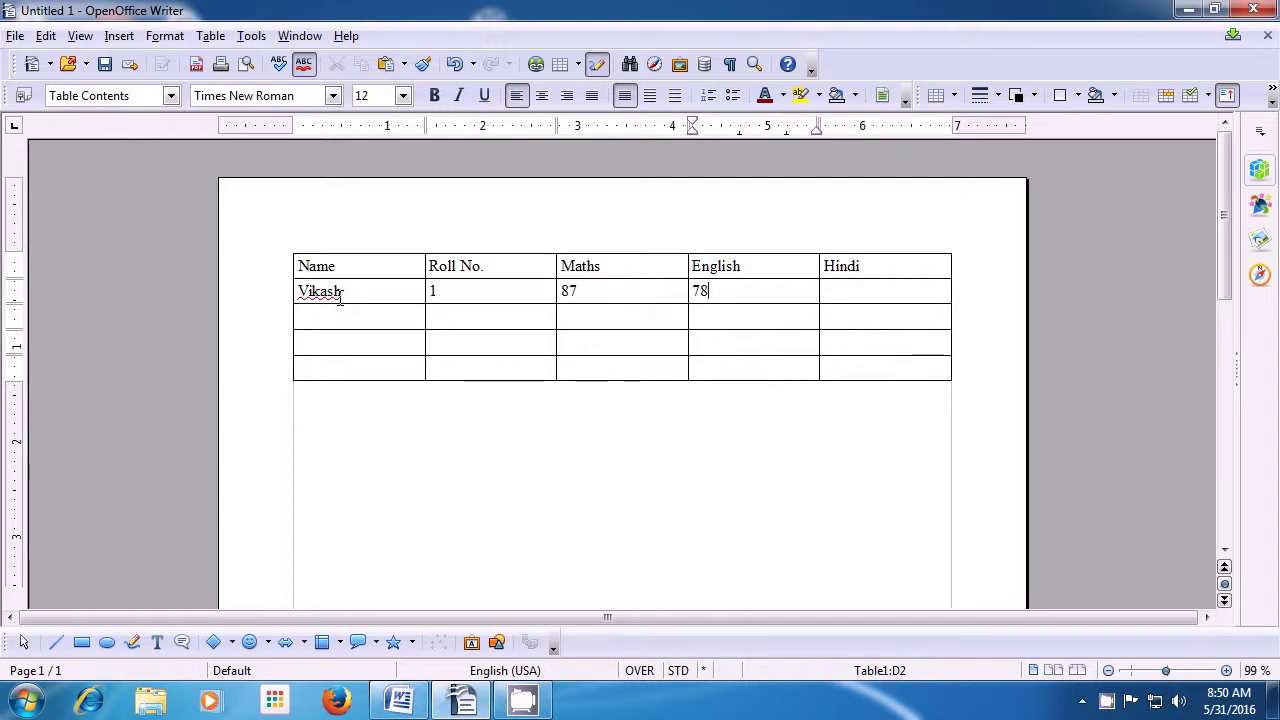
type("59")
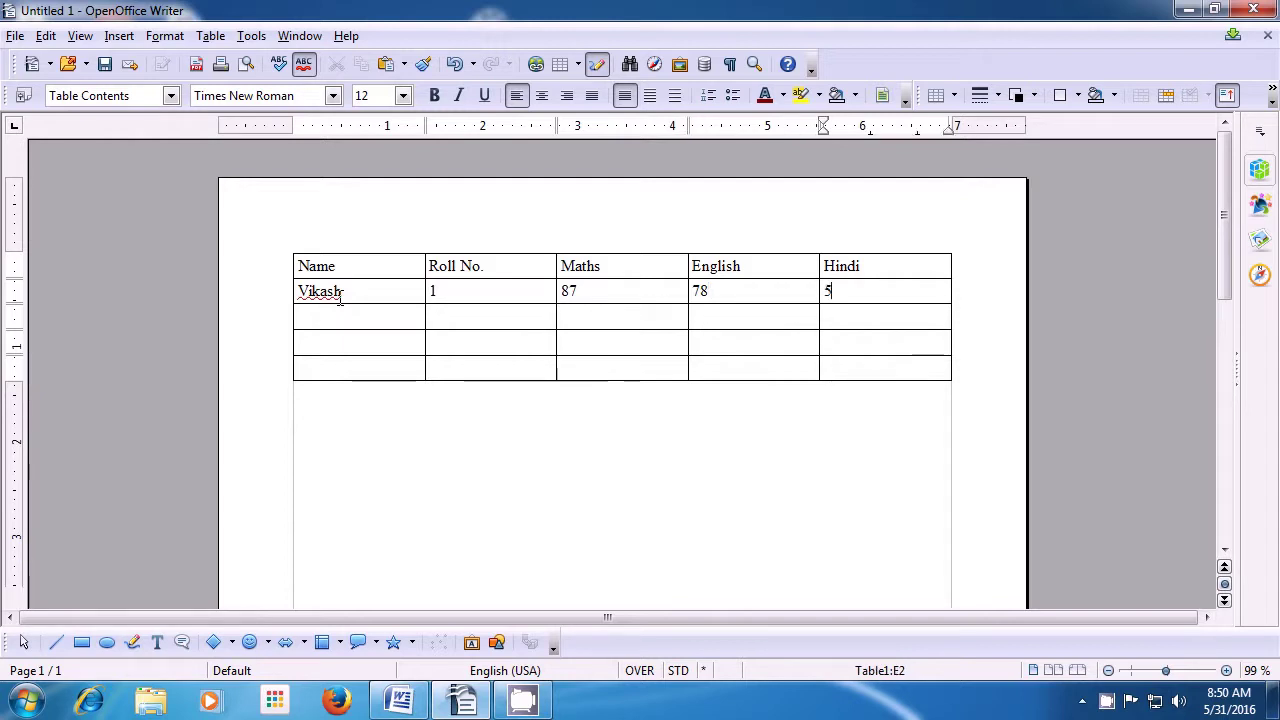
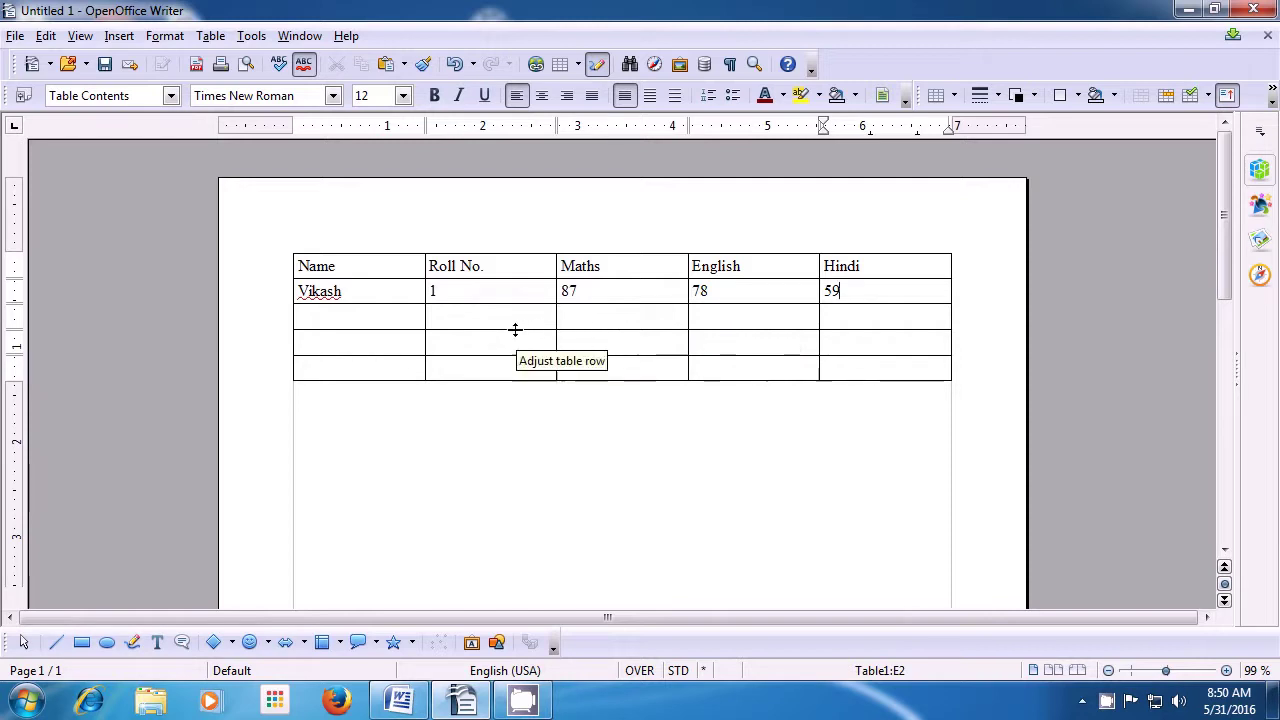
Fill the third row with the second student's name, roll number 2, and marks 92 in Maths, 81 in English and 73 in Hindi.
left_click(319, 314)
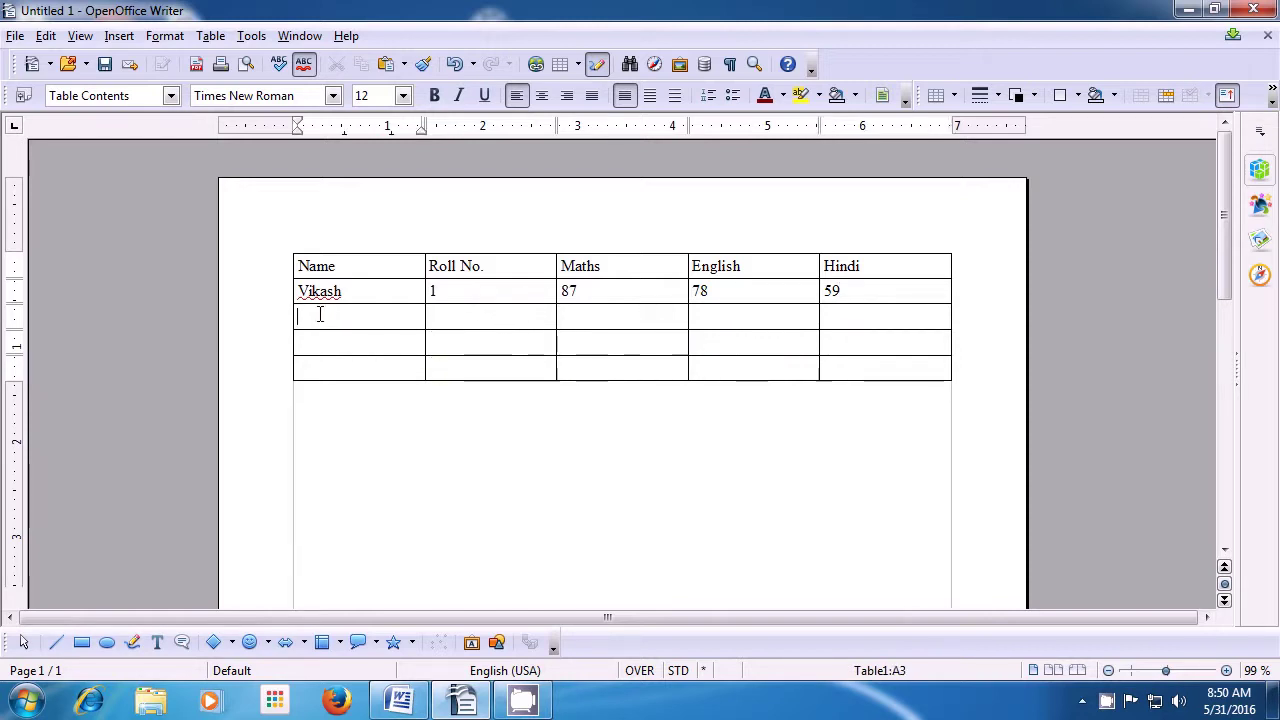
type("Sar")
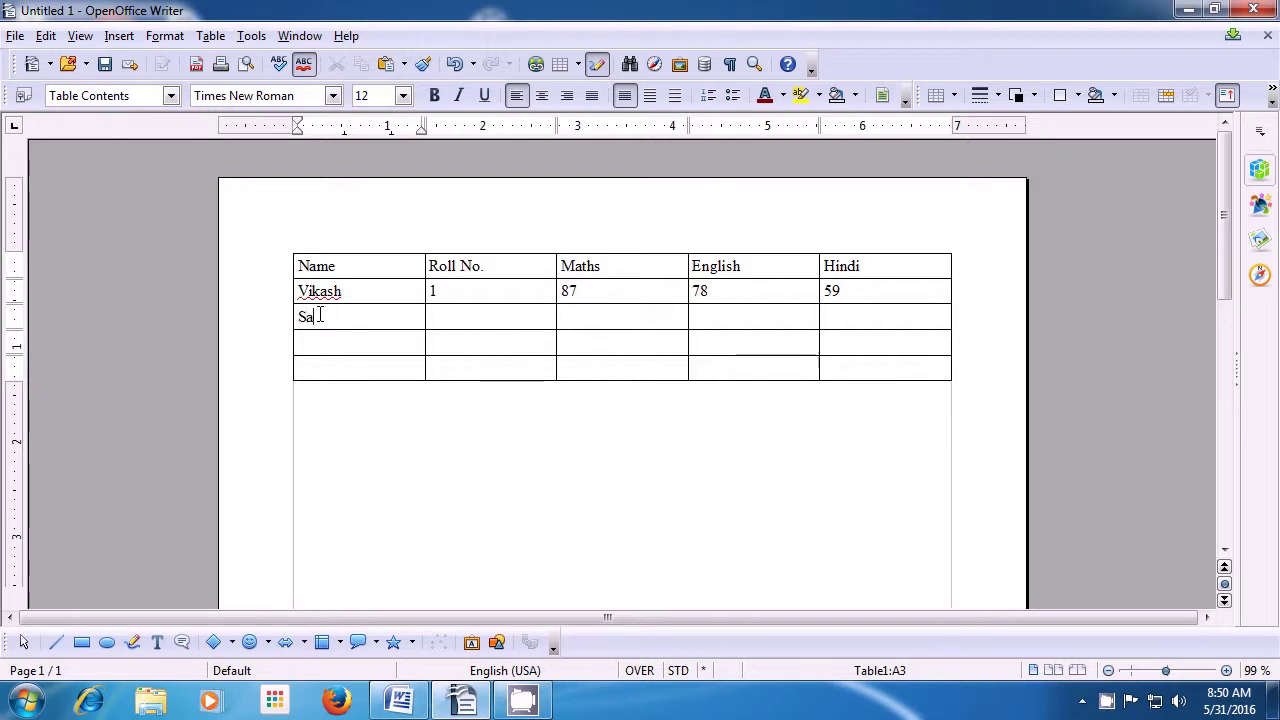
type("thi")
key("Tab")
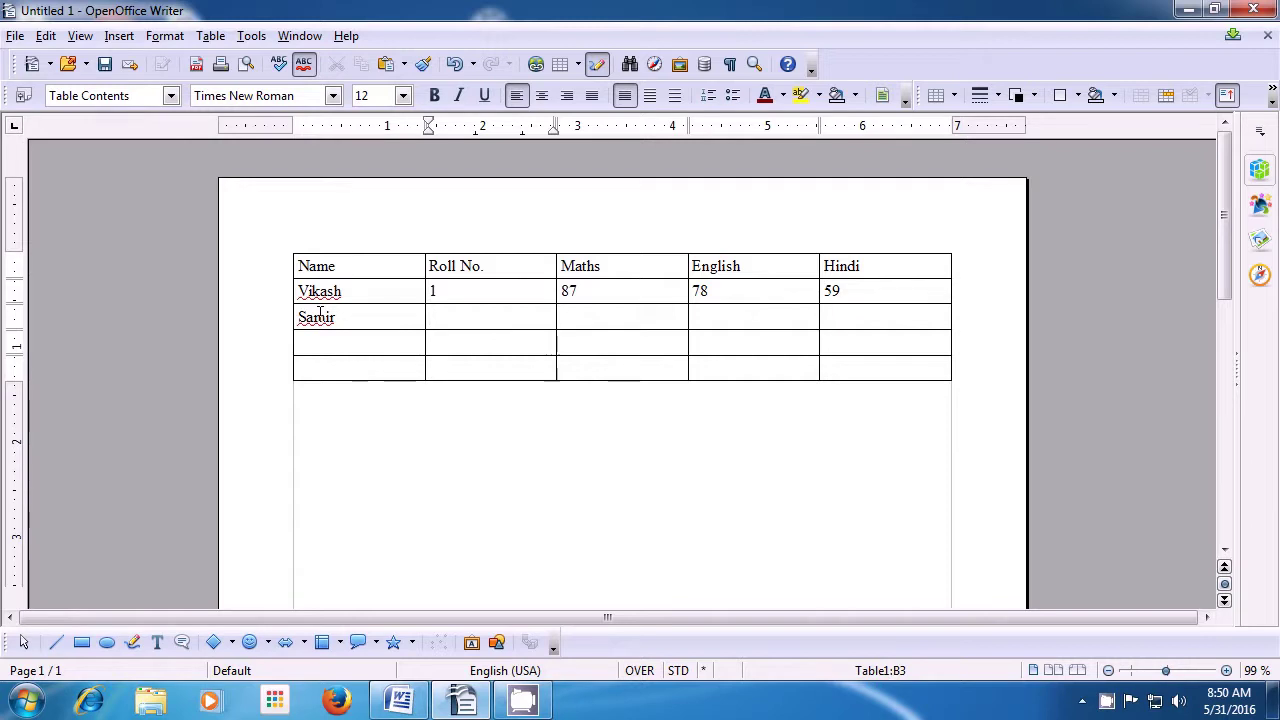
type("2")
key("Tab")
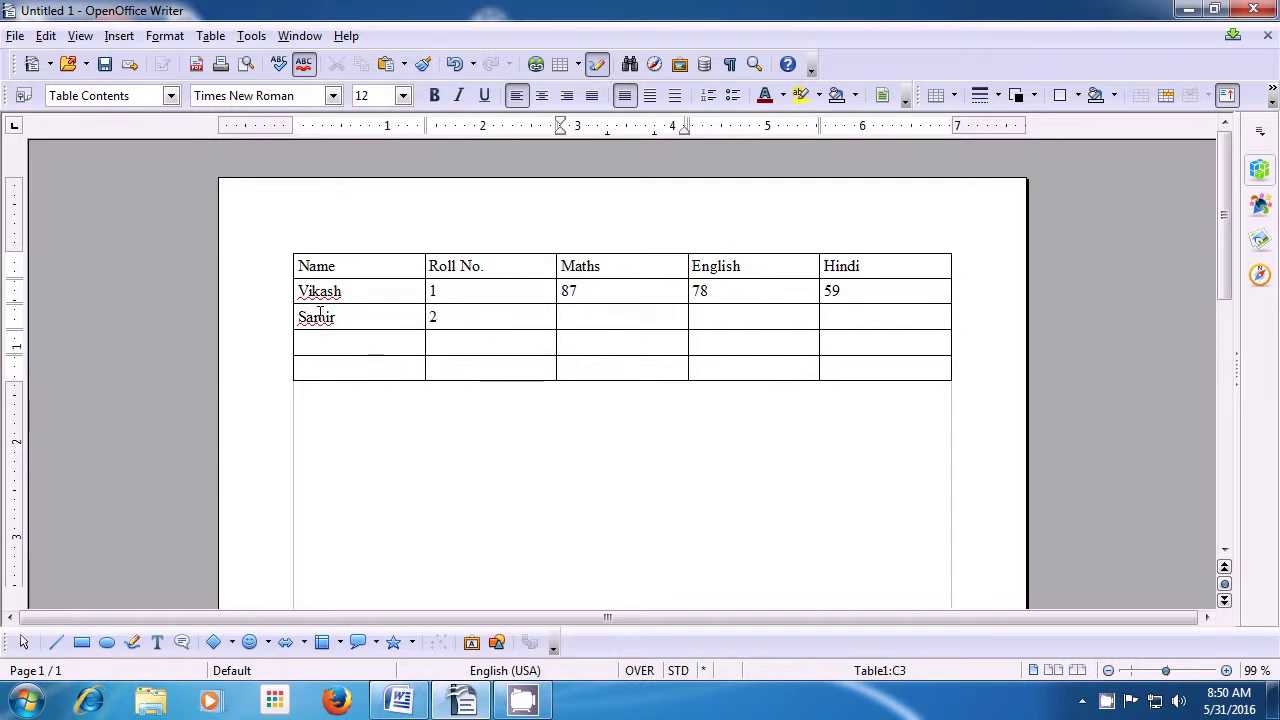
type("92")
key("Tab")
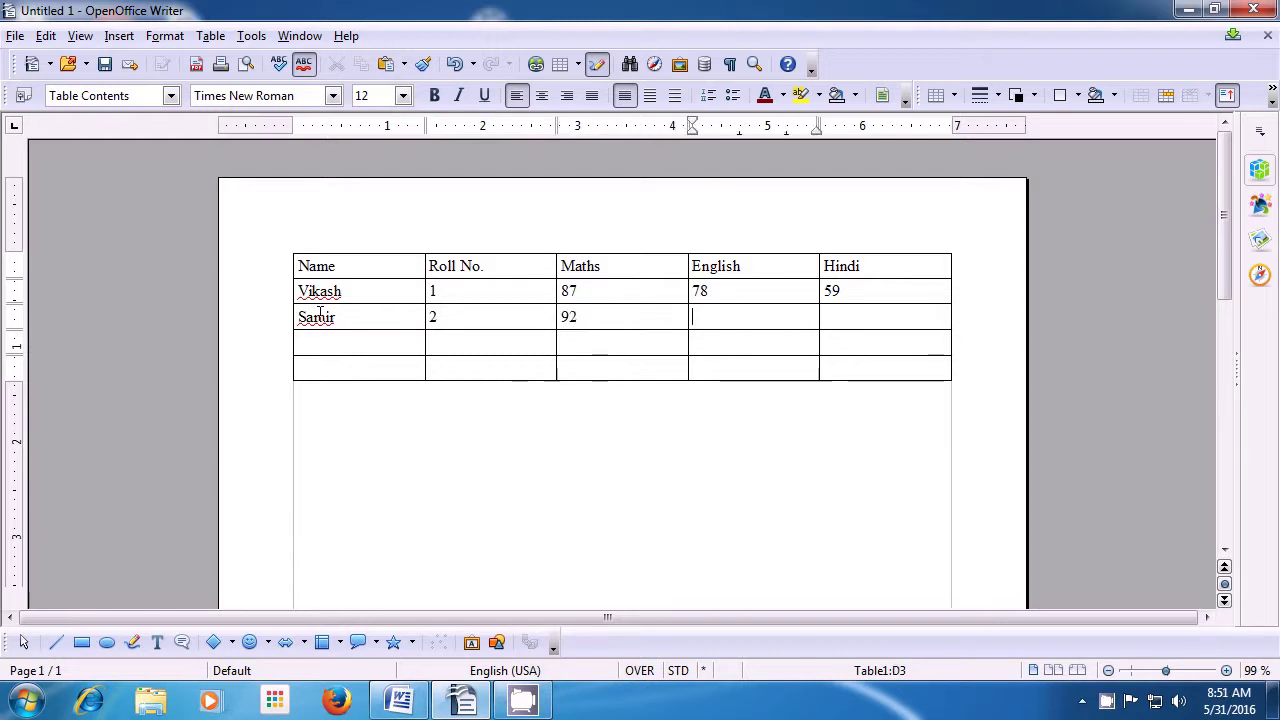
type("81")
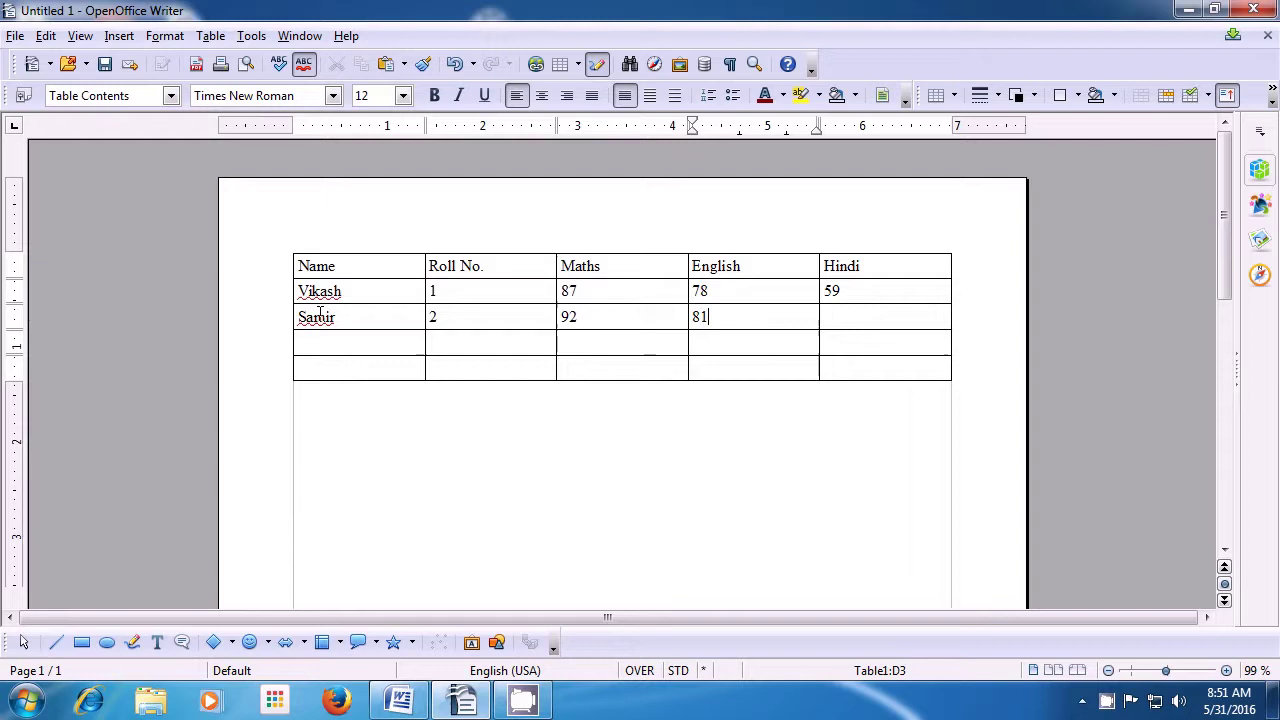
key("Tab")
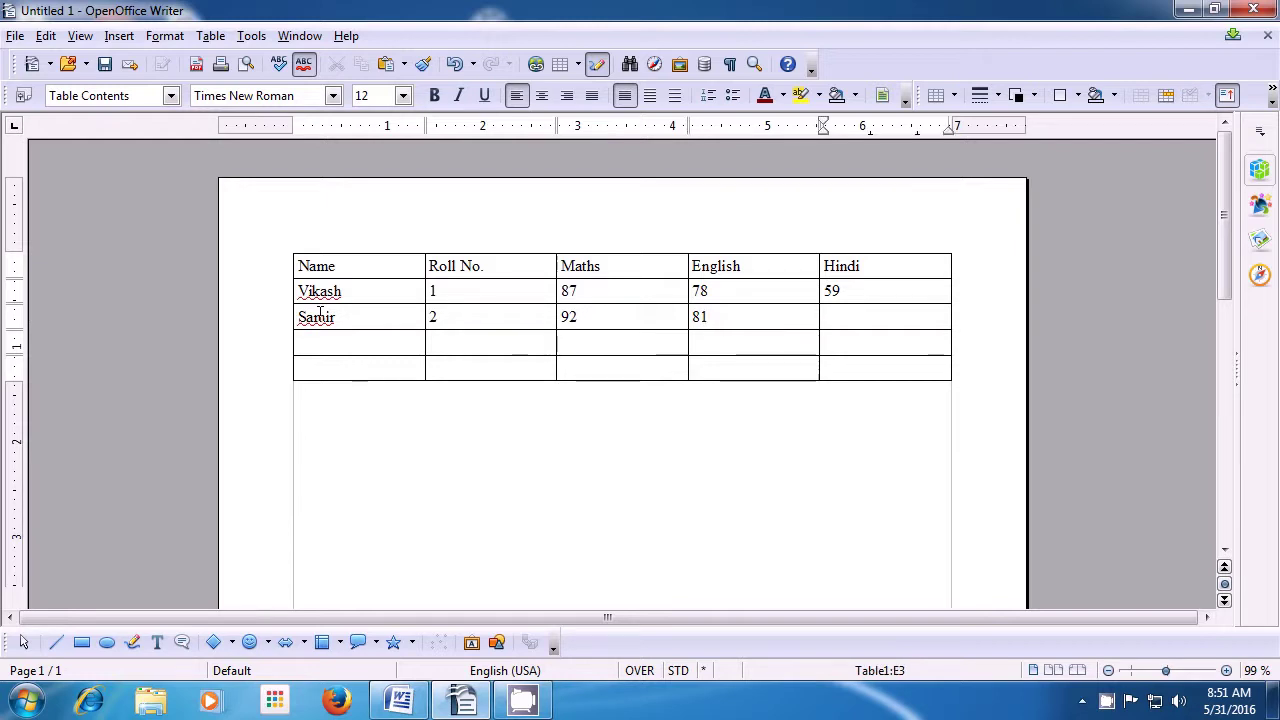
type("73")
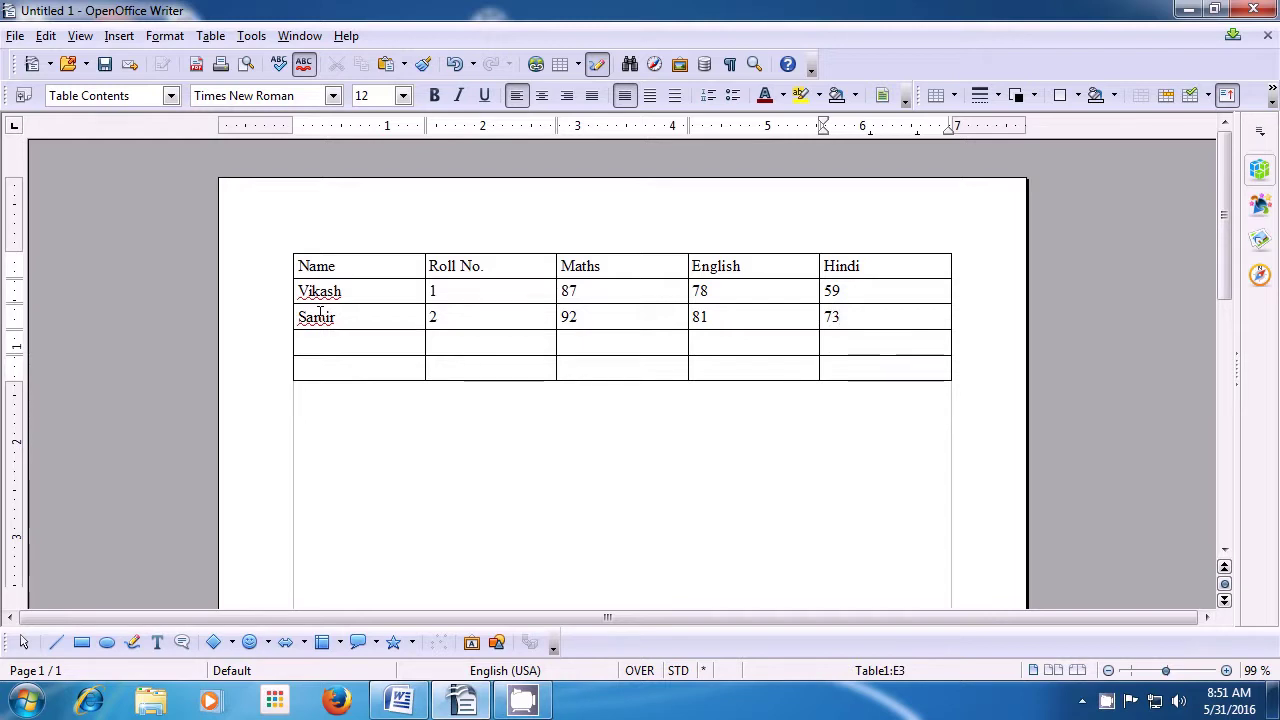
key("Tab")
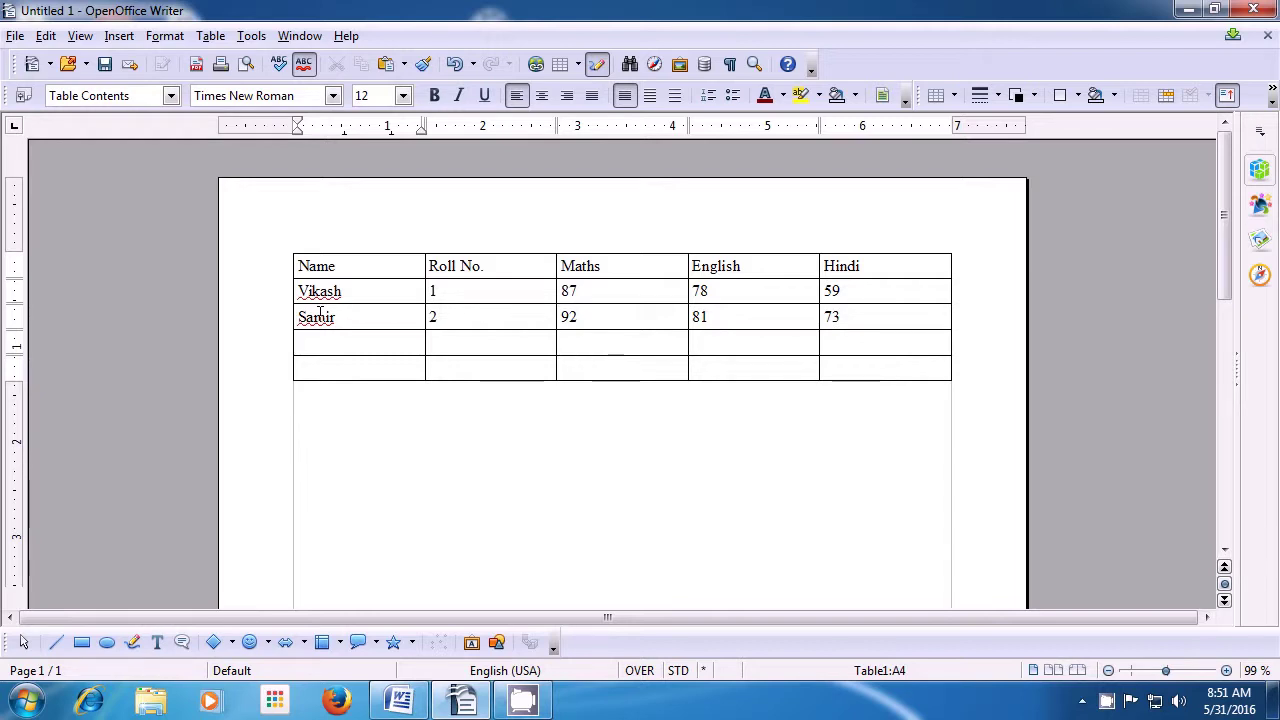
Fill the fourth row with the third student's name, roll number 3, and marks 68 in Maths, 91 in English and 67 in Hindi.
type("Rohan")
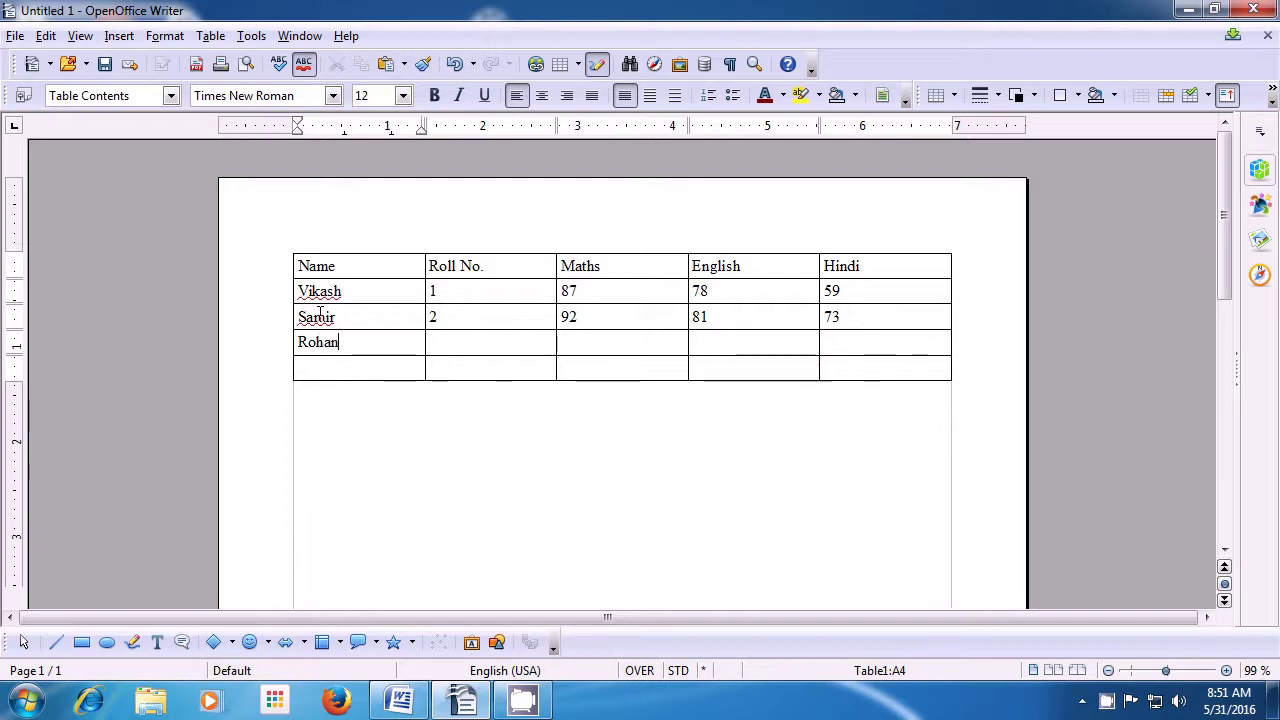
key("Tab")
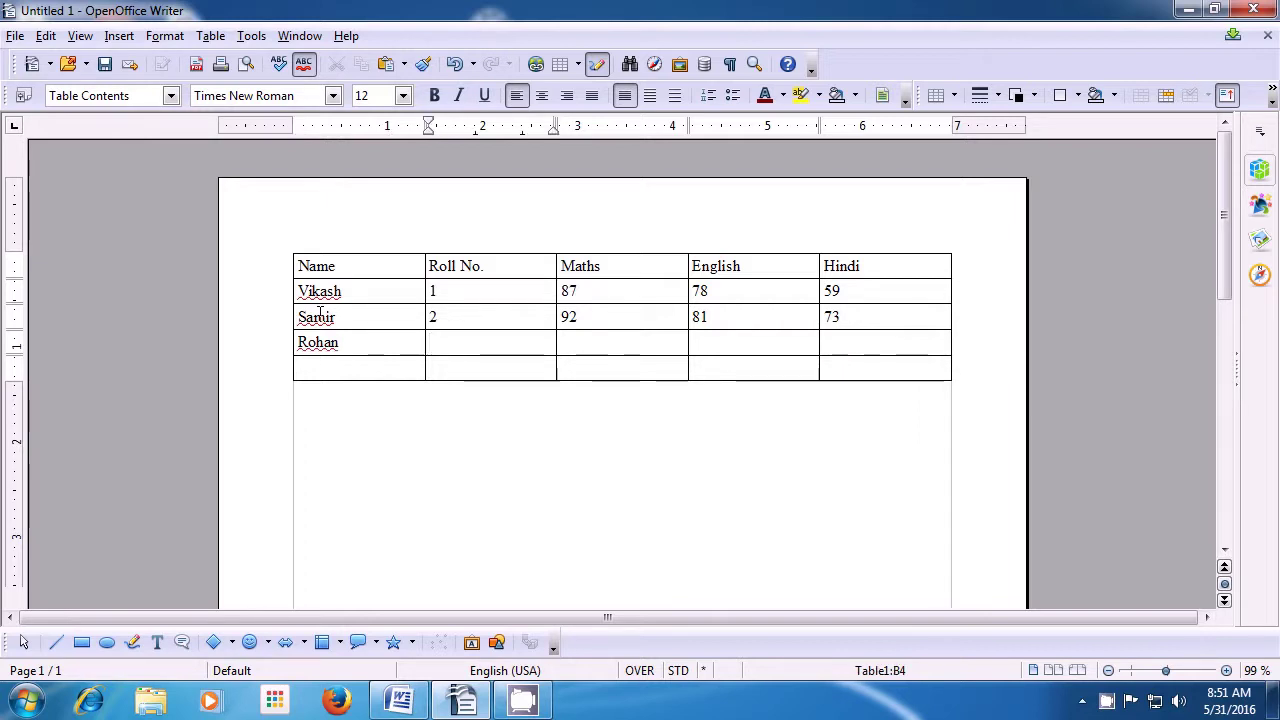
type("3")
key("Tab")
type("68")
key("Tab")
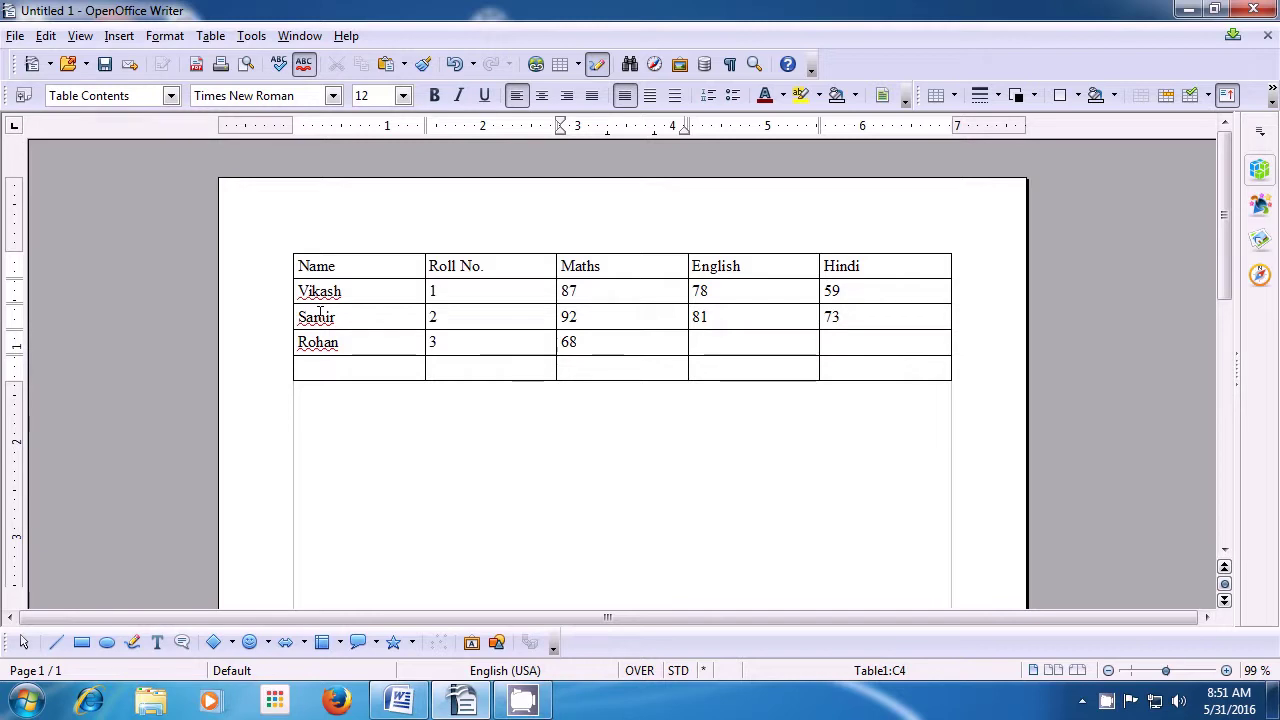
type("91")
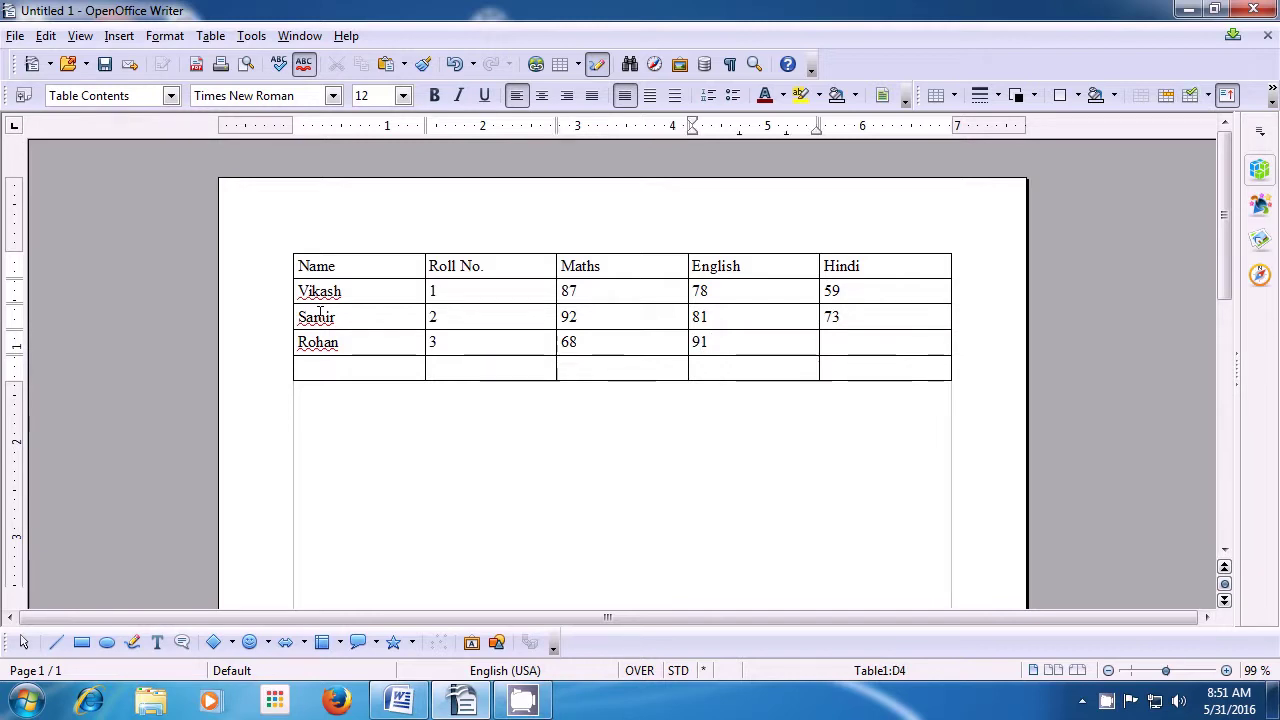
key("Tab")
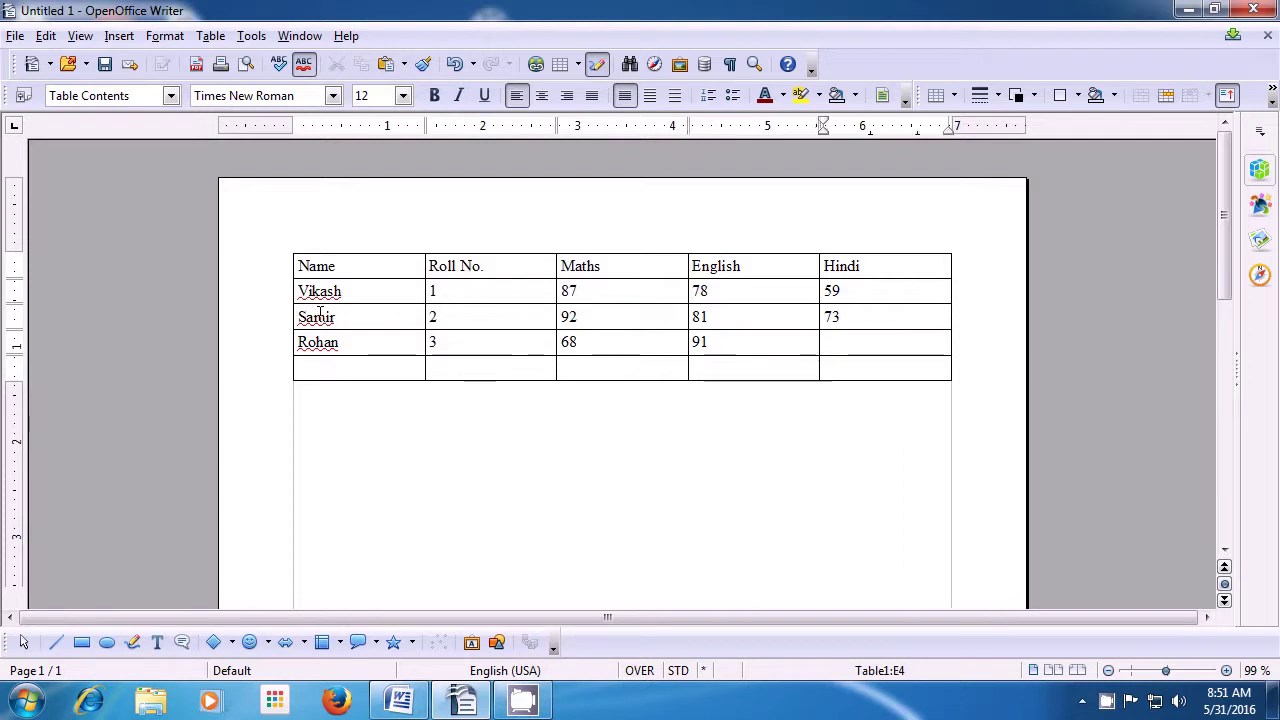
type("67")
key("Tab")
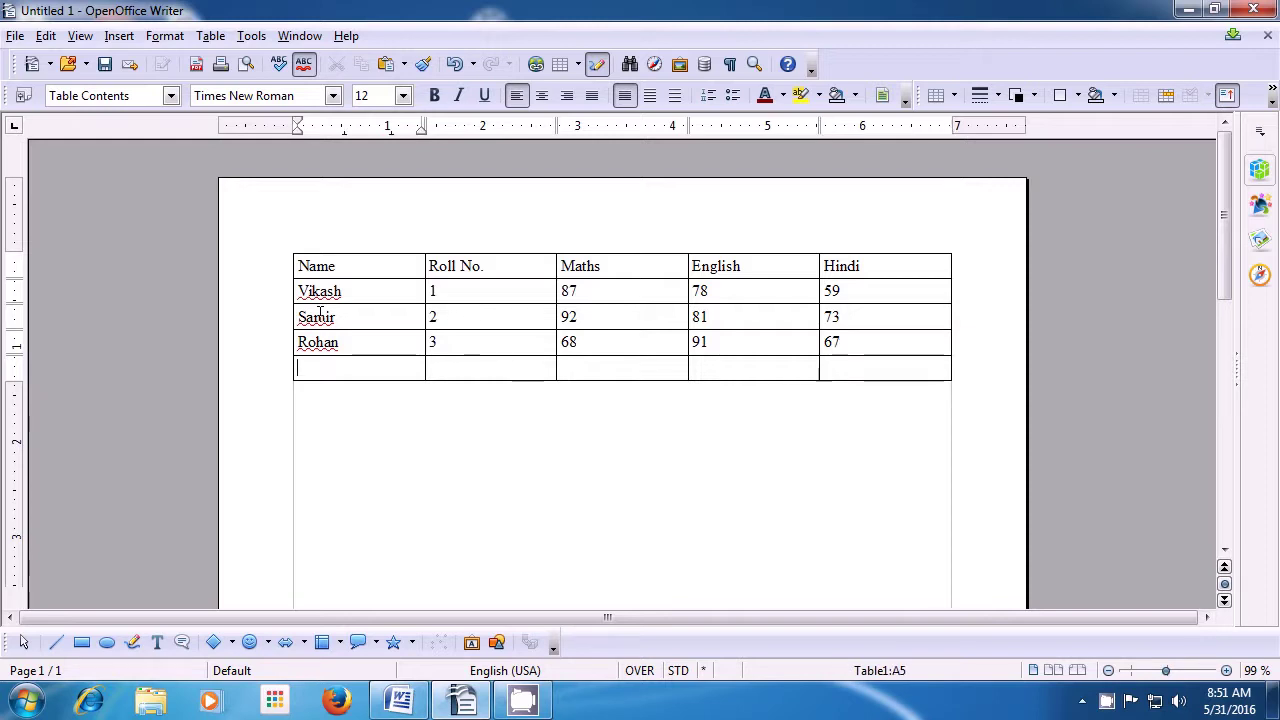
Fill the fifth row with the fourth student's name, roll number 4, and marks 72 in Maths, 86 in English and 65 in Hindi.
type("Prak")
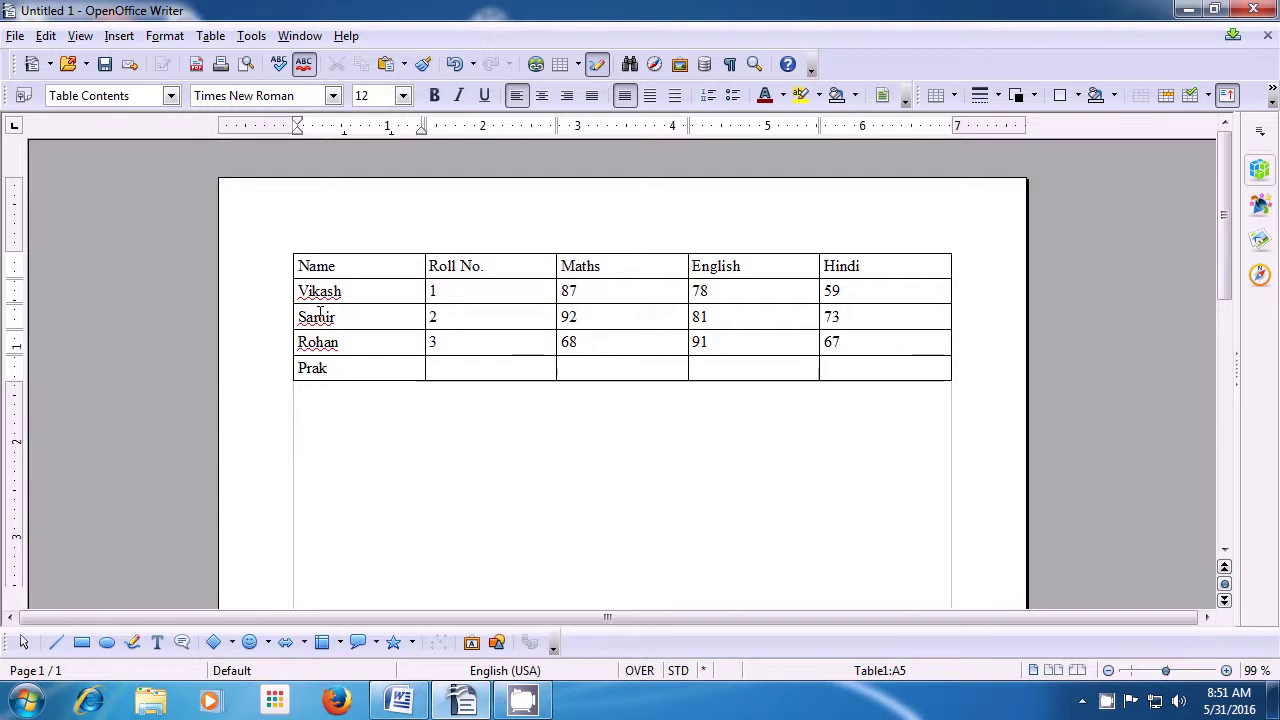
type("ash")
key("Tab")
type("4")
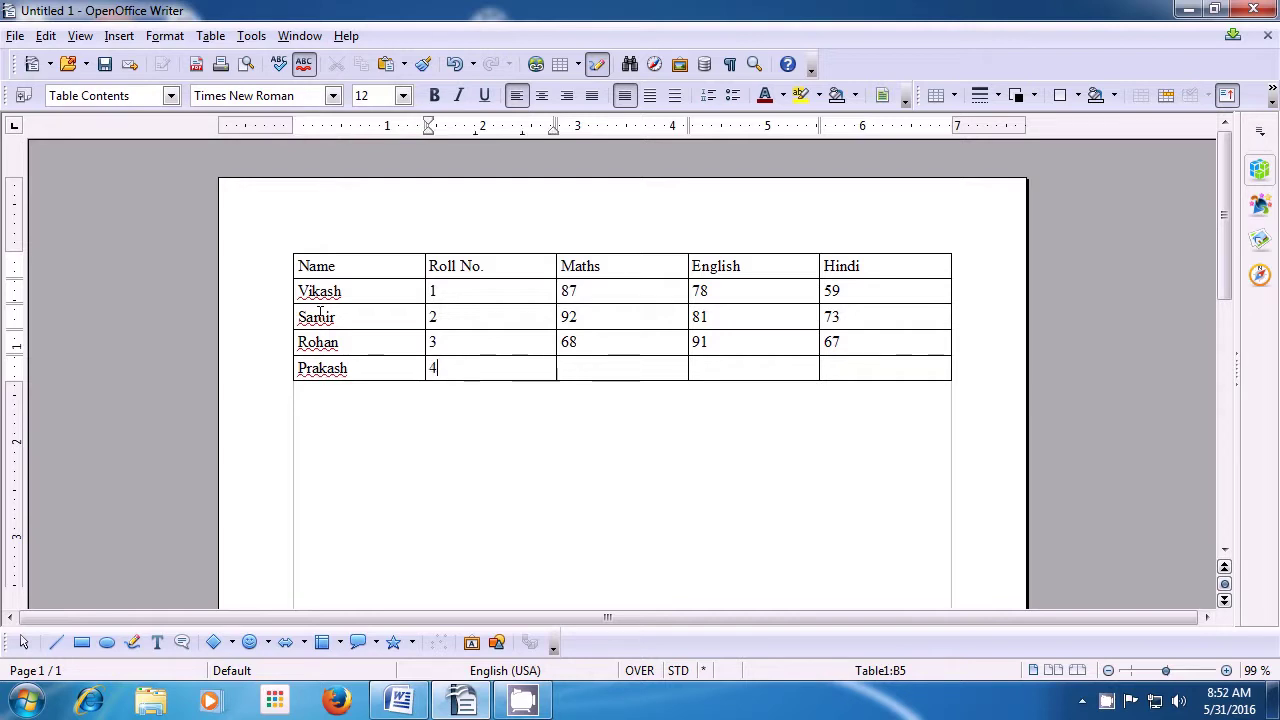
key("Tab")
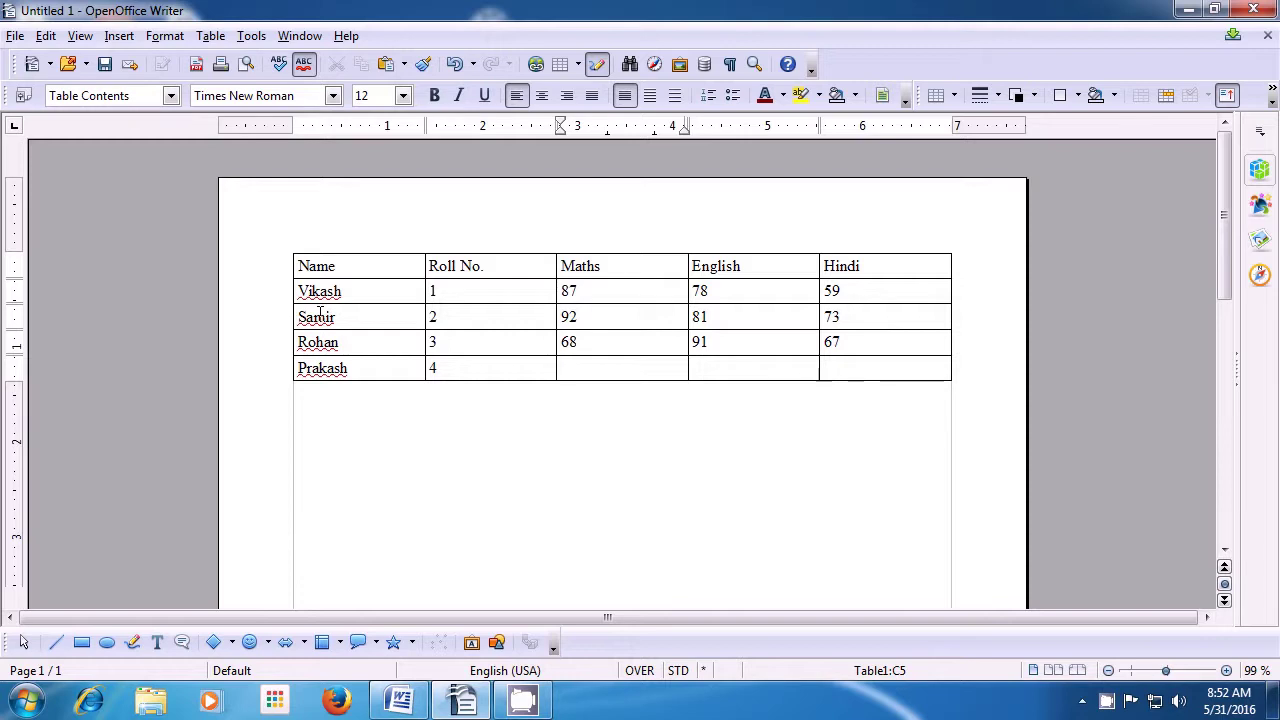
type("7")
type("2 ")
type("86")
key("Tab")
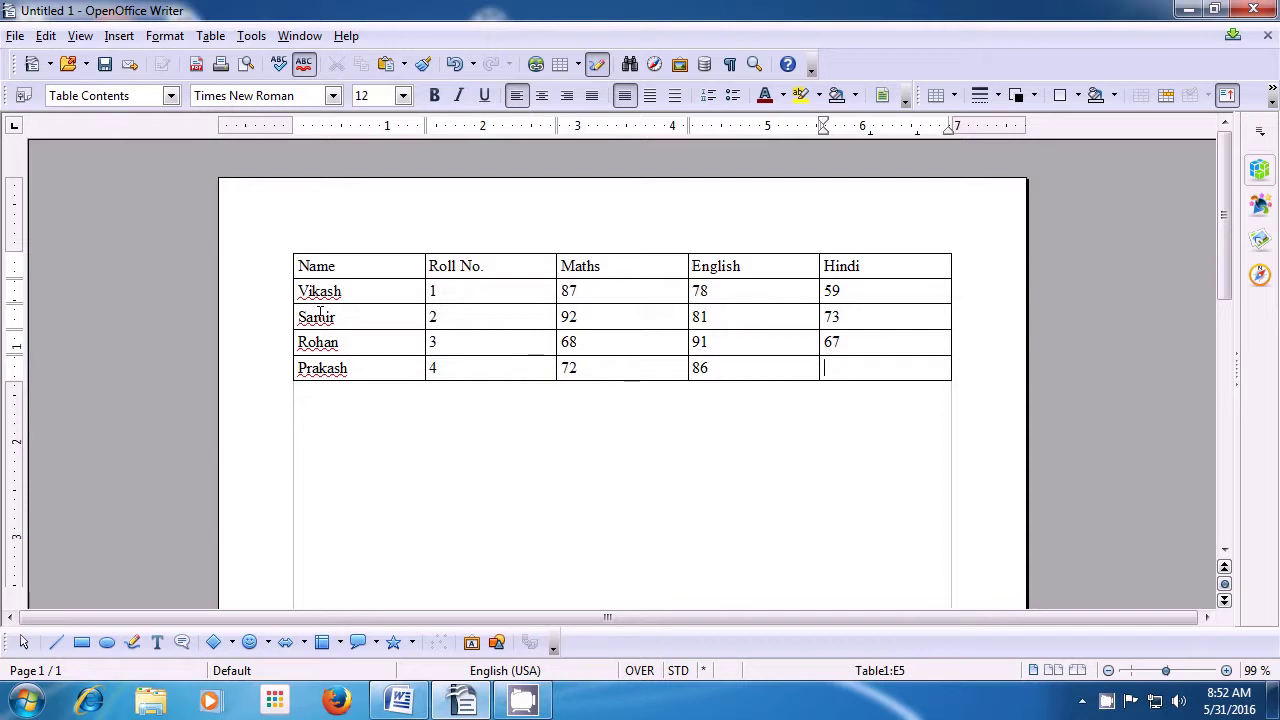
type("65")
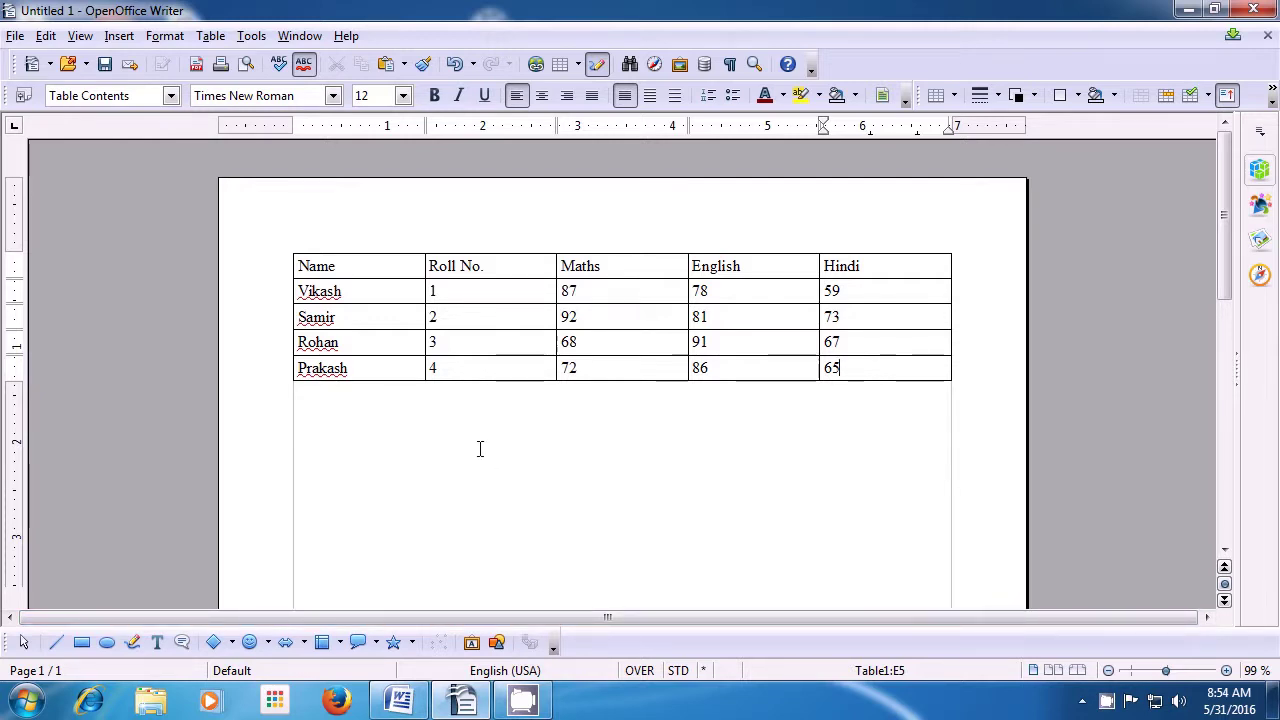
Insert one row before the table's header row, starting from the Name cell.
left_click(345, 268)
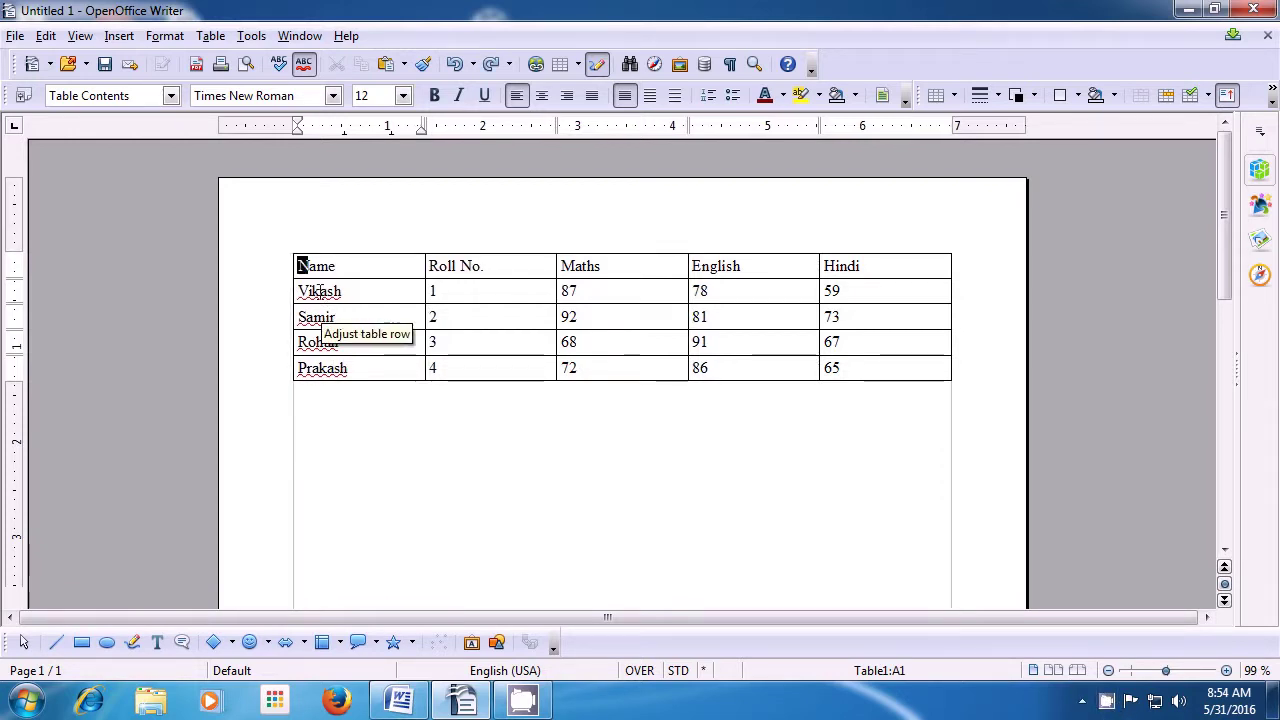
key("ctrl+End")
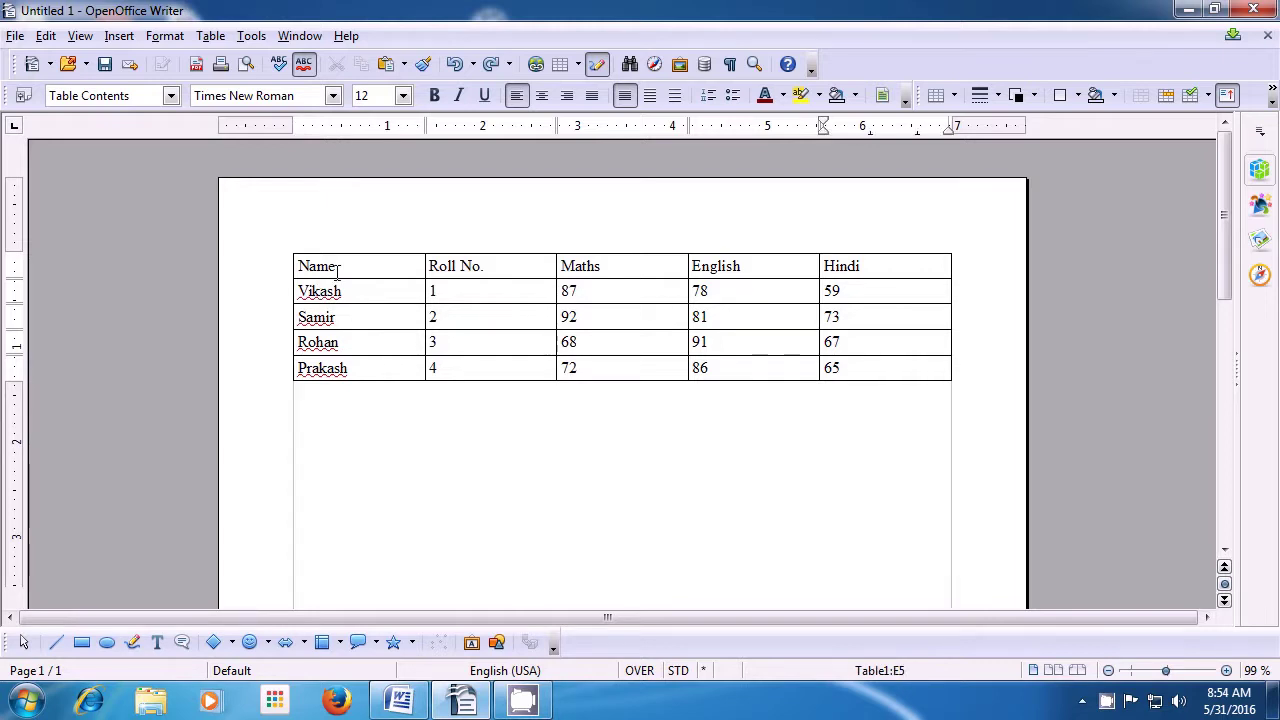
key("ctrl+Home")
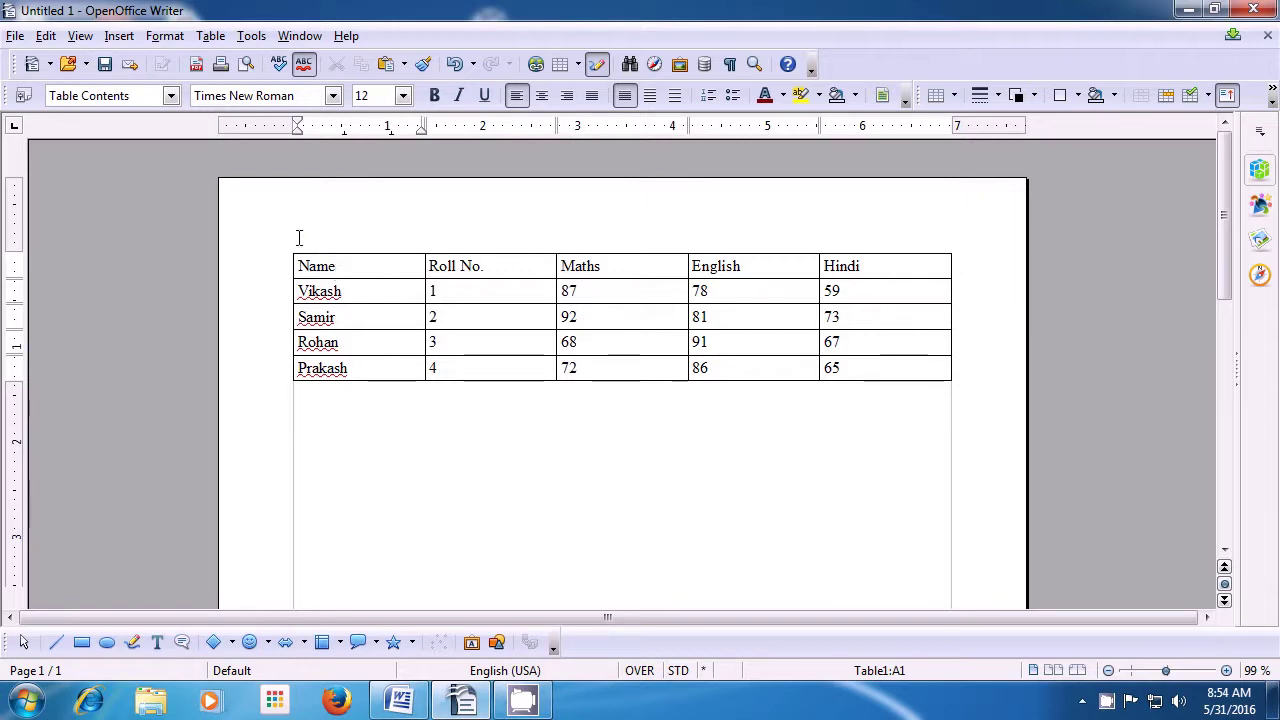
left_click(208, 36)
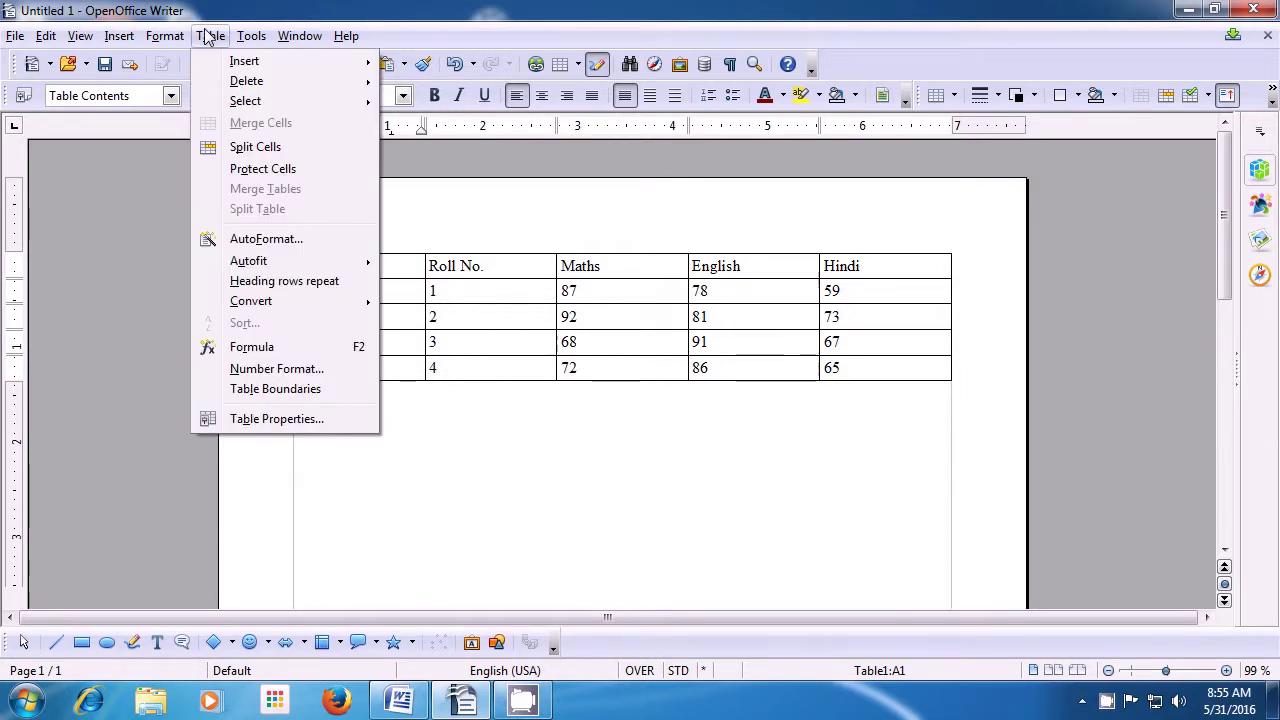
mouse_move(222, 62)
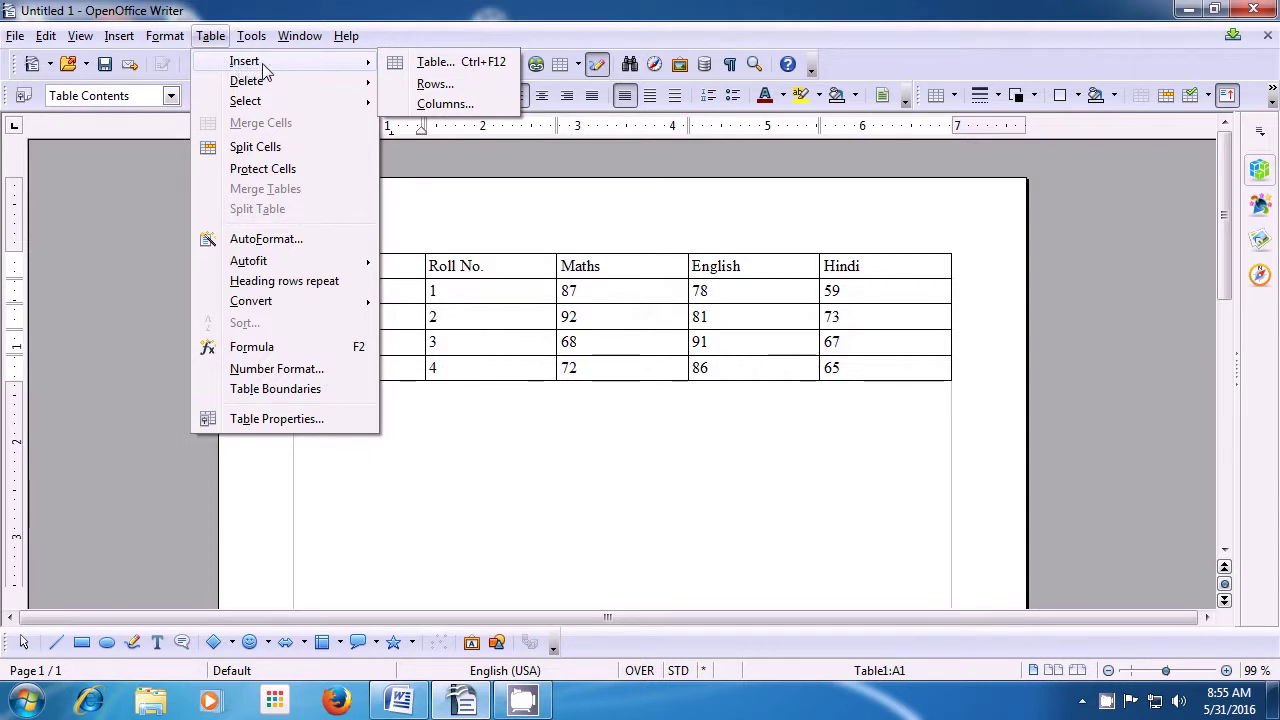
left_click(432, 84)
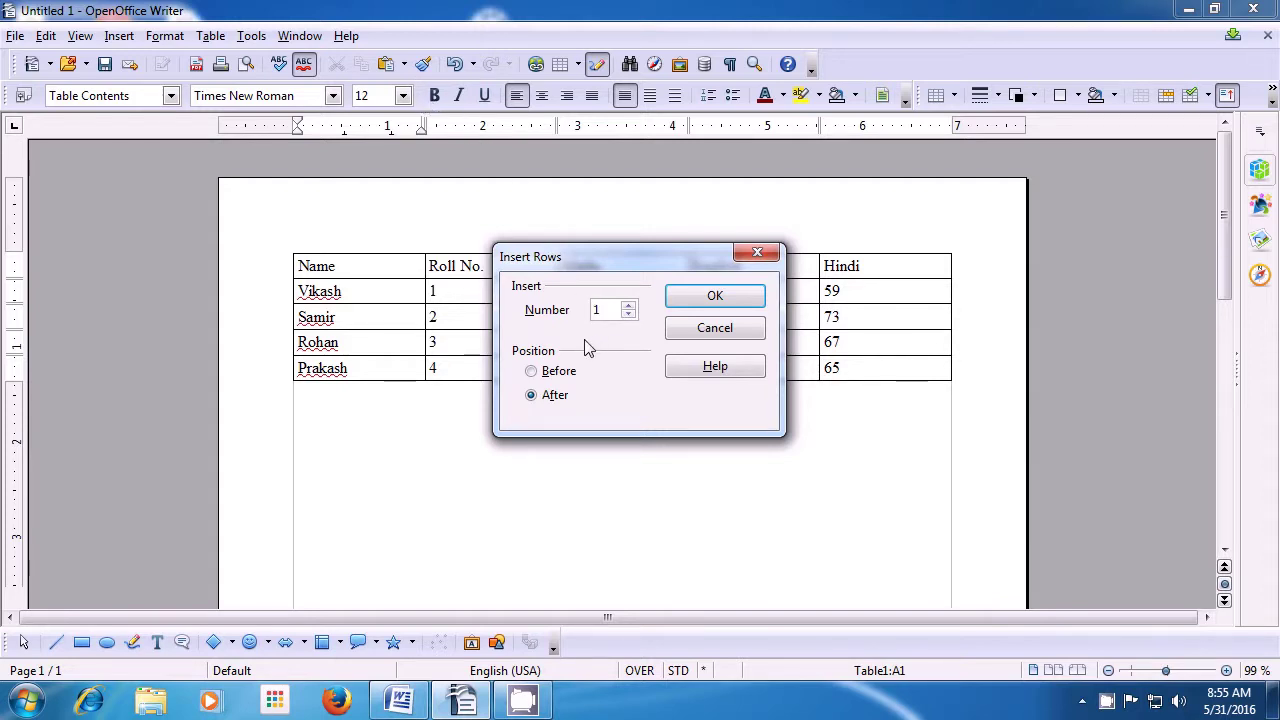
left_click(532, 371)
left_click(712, 298)
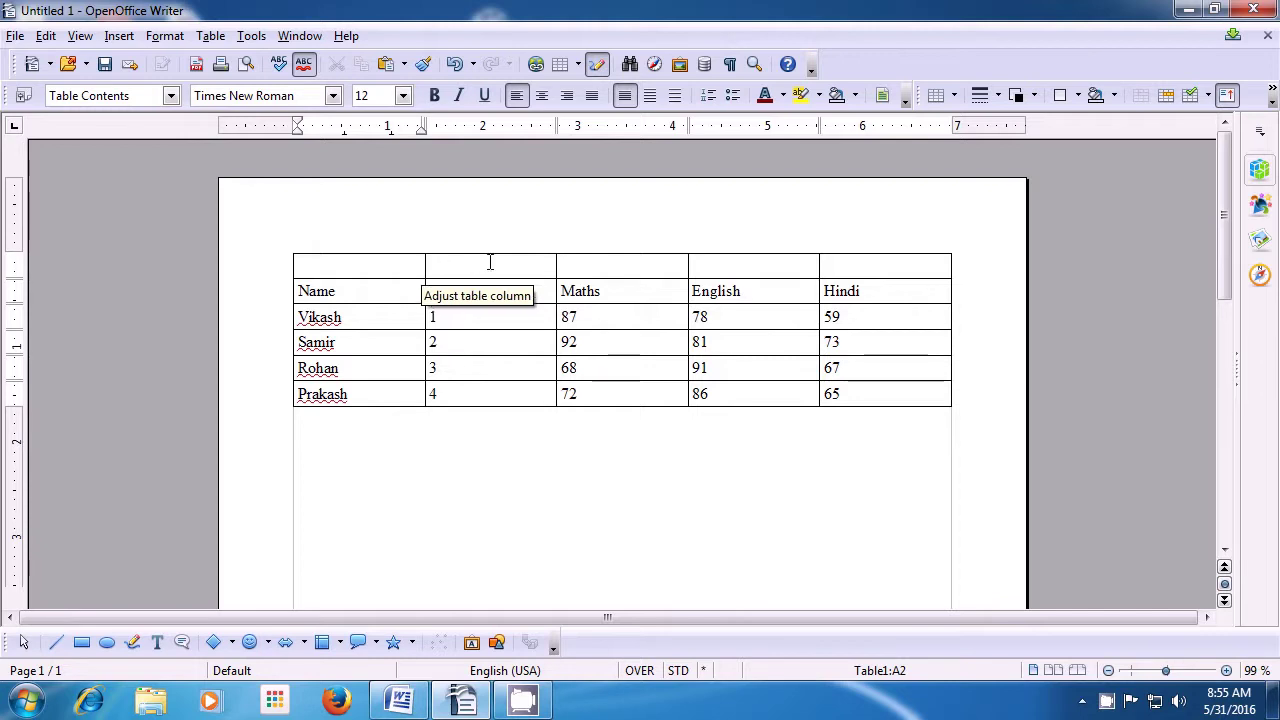
Select the empty first row of the table and merge its cells into a single cell.
left_click(351, 265)
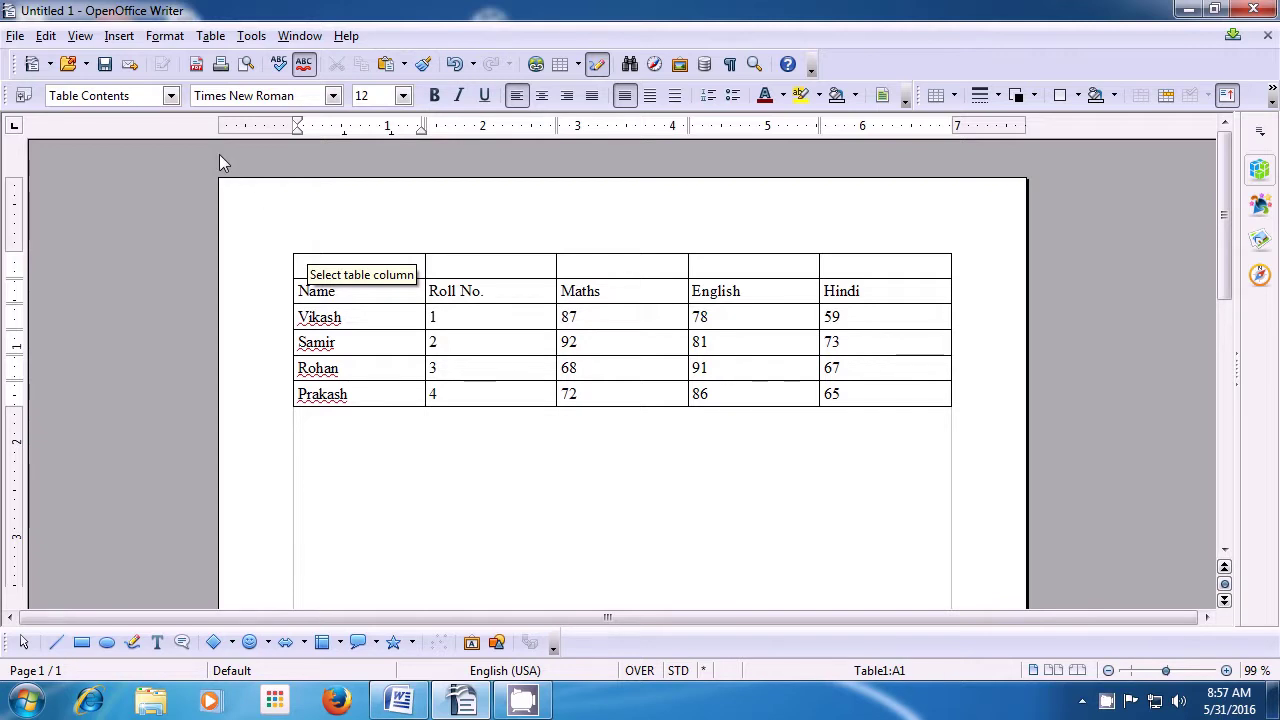
left_click(210, 37)
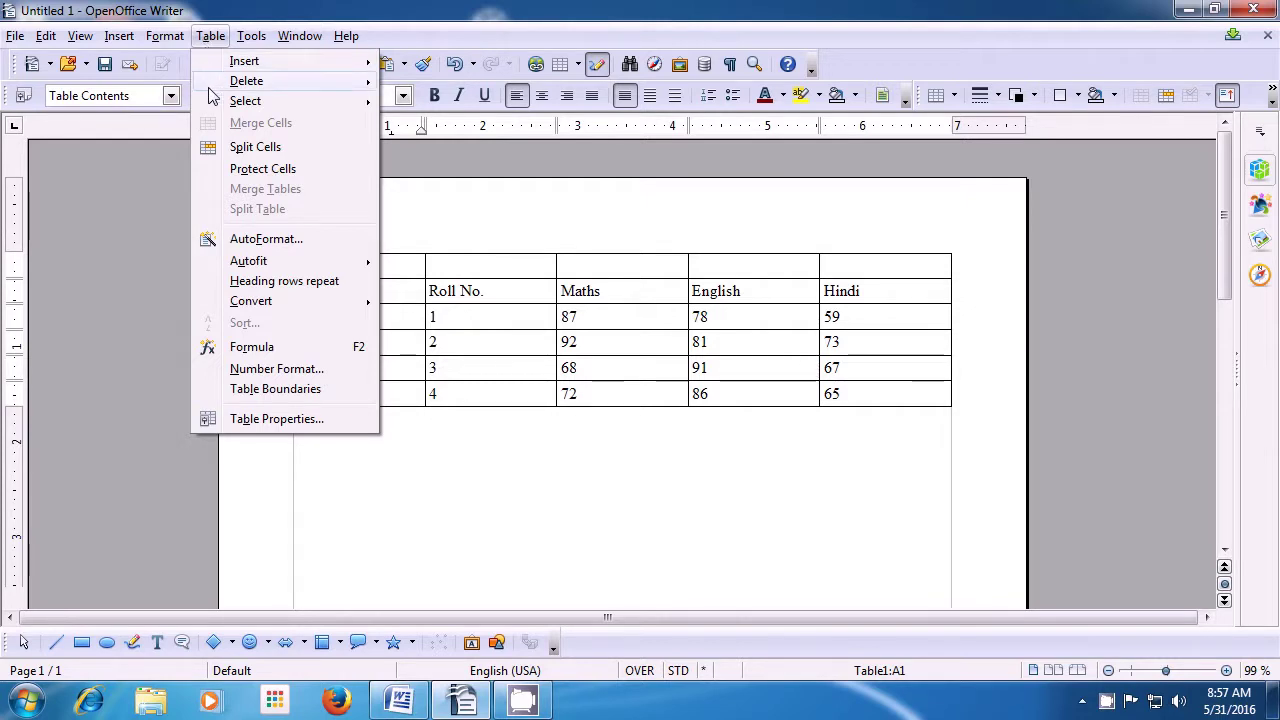
mouse_move(235, 107)
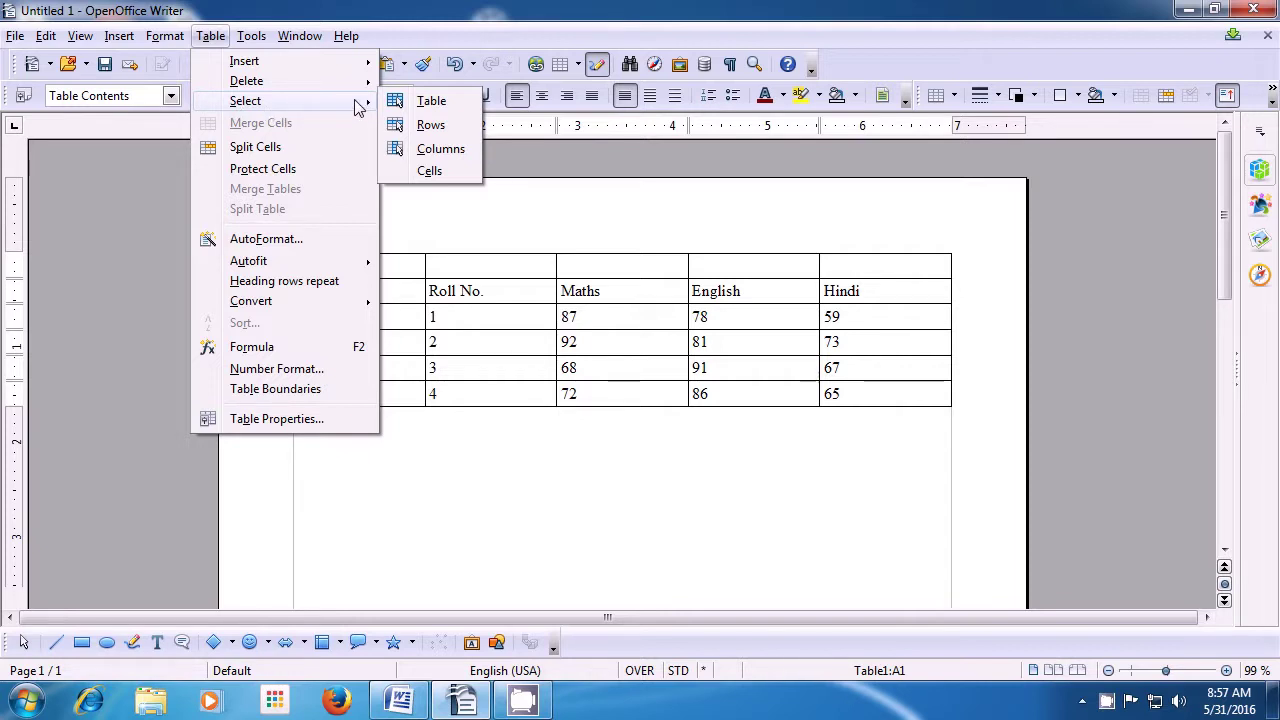
left_click(430, 125)
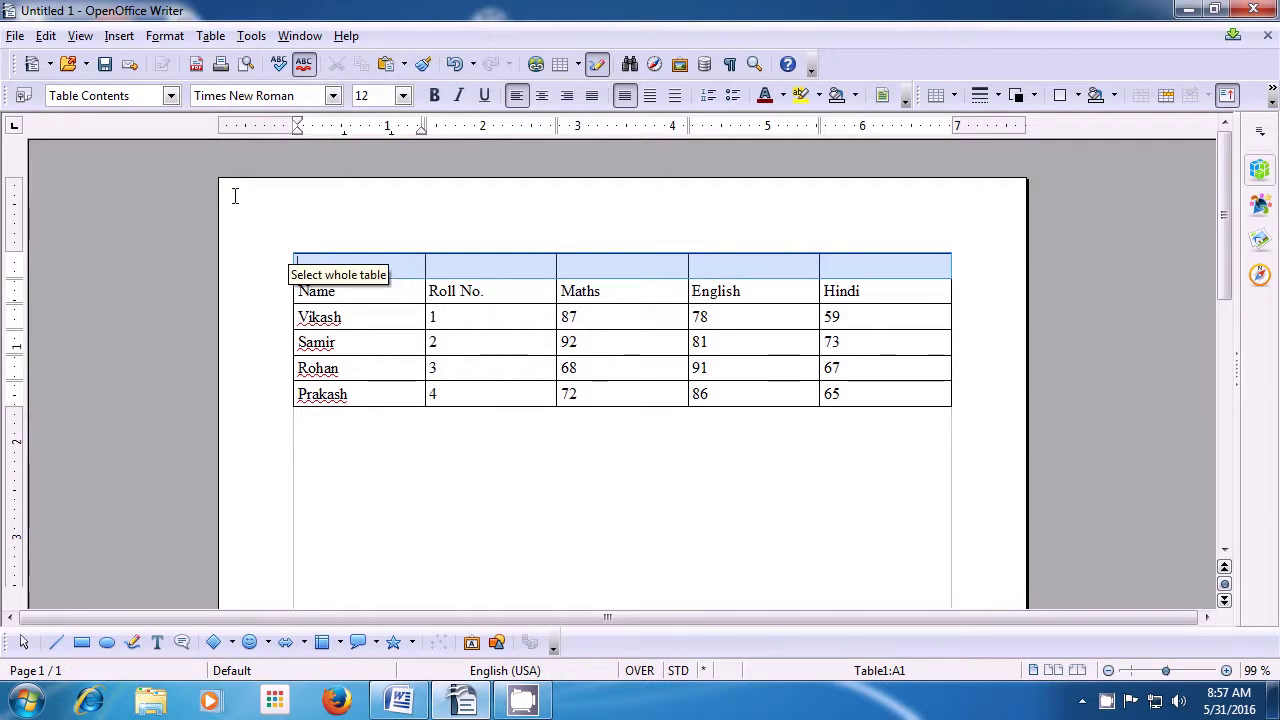
left_click(210, 38)
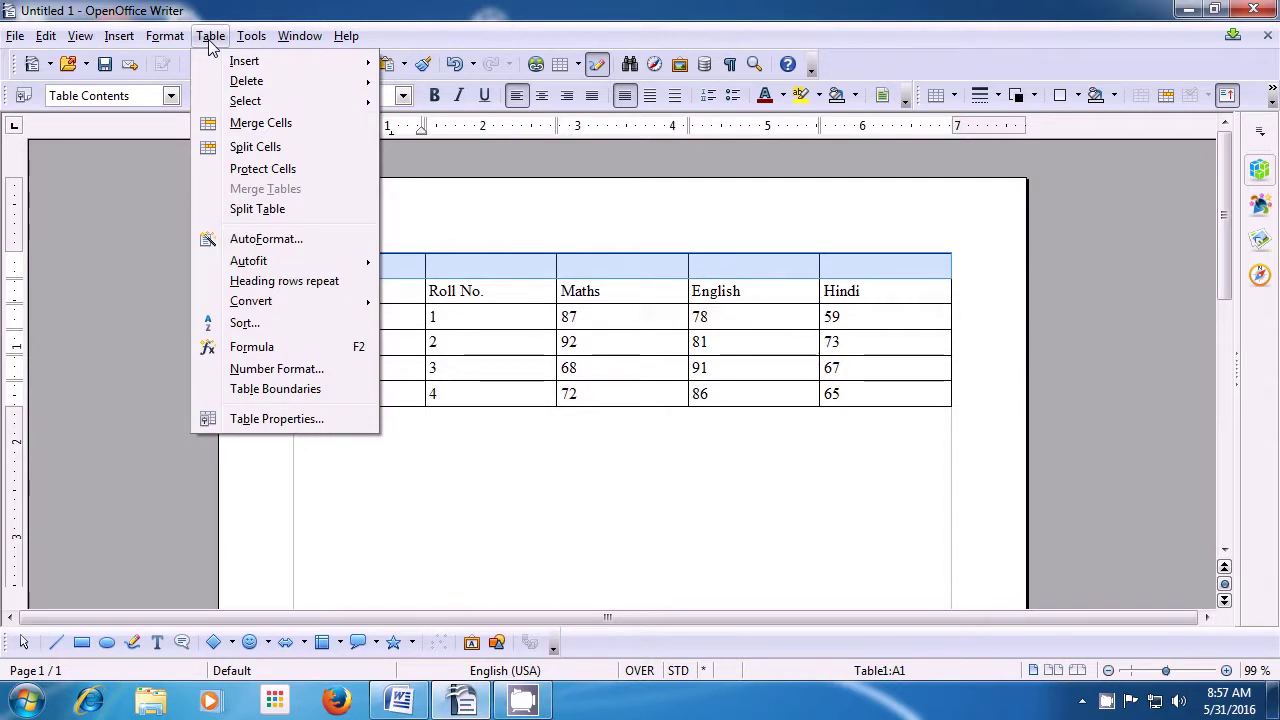
left_click(235, 124)
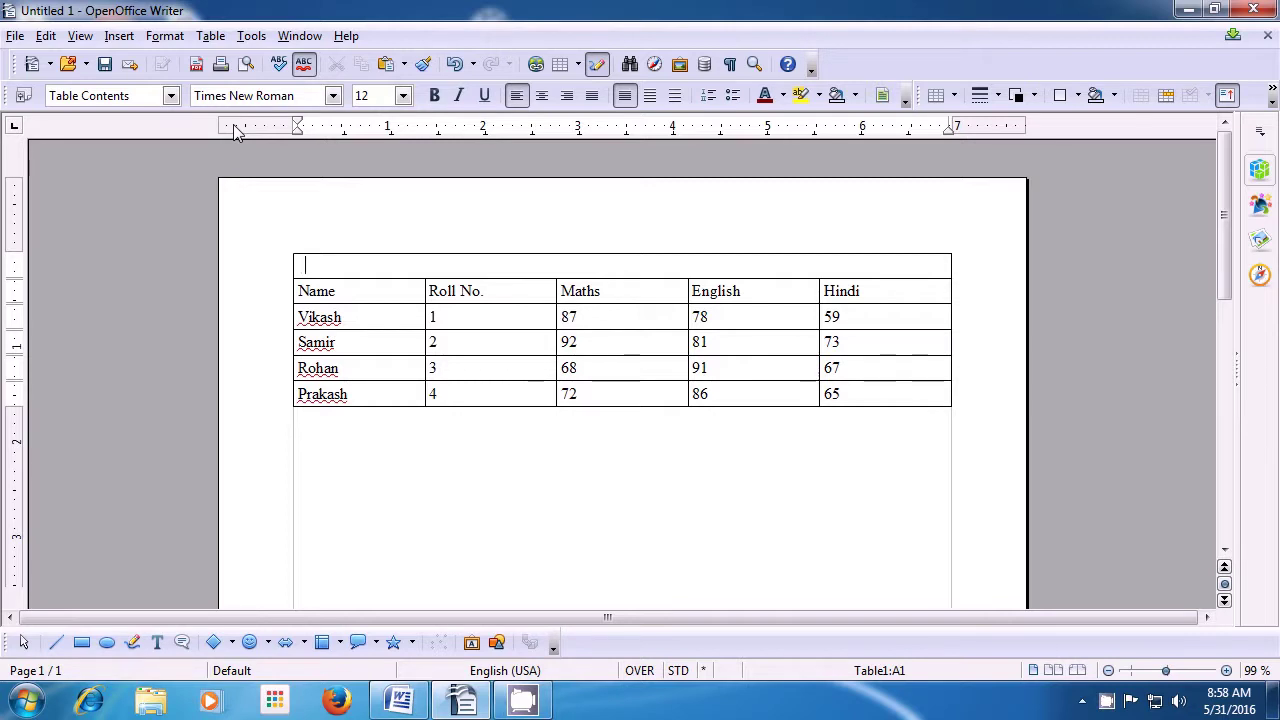
Enter the title "Computer Shiksha" in the middle of the merged top row of the table.
key("Down")
key("Up")
type("Com")
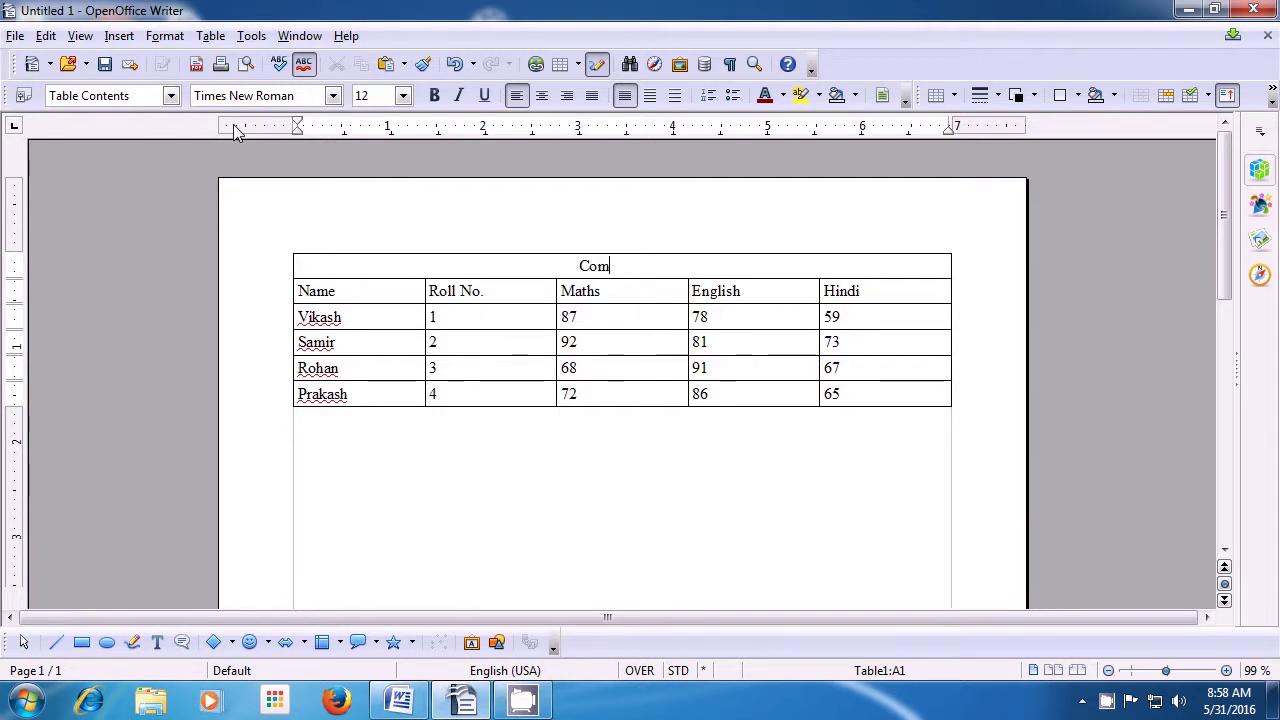
type("puter Shi")
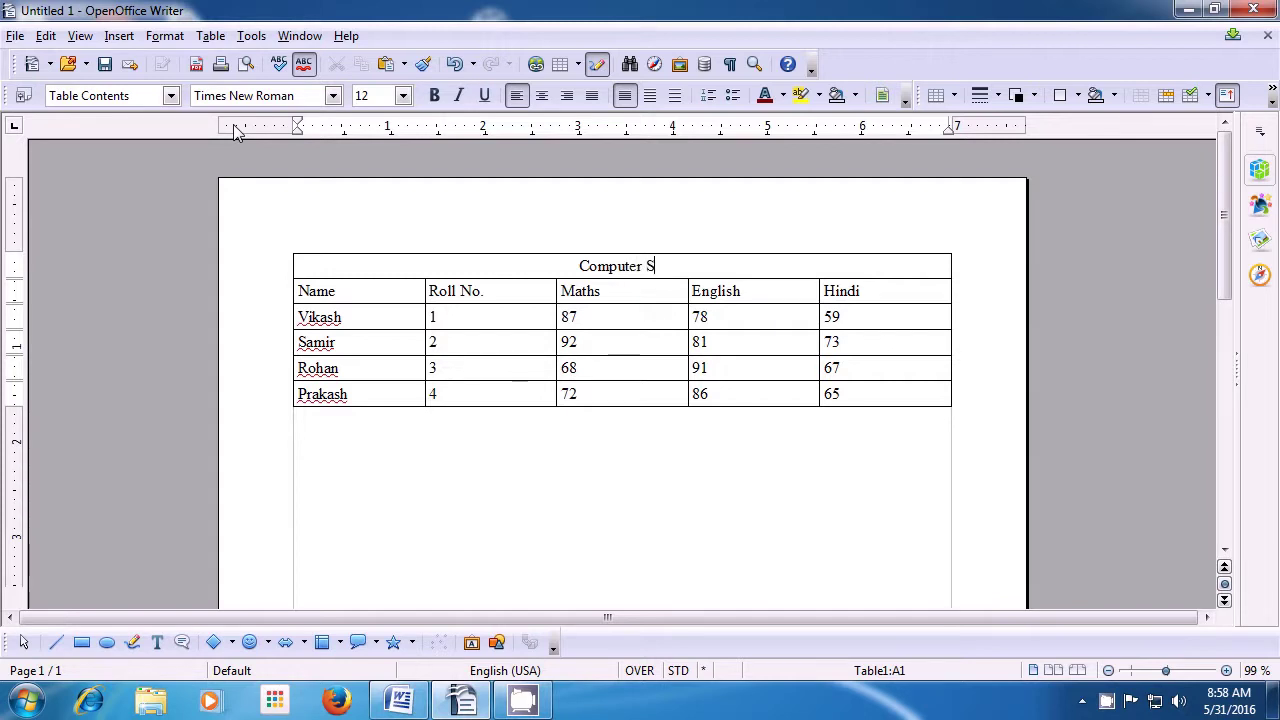
type("ksha")
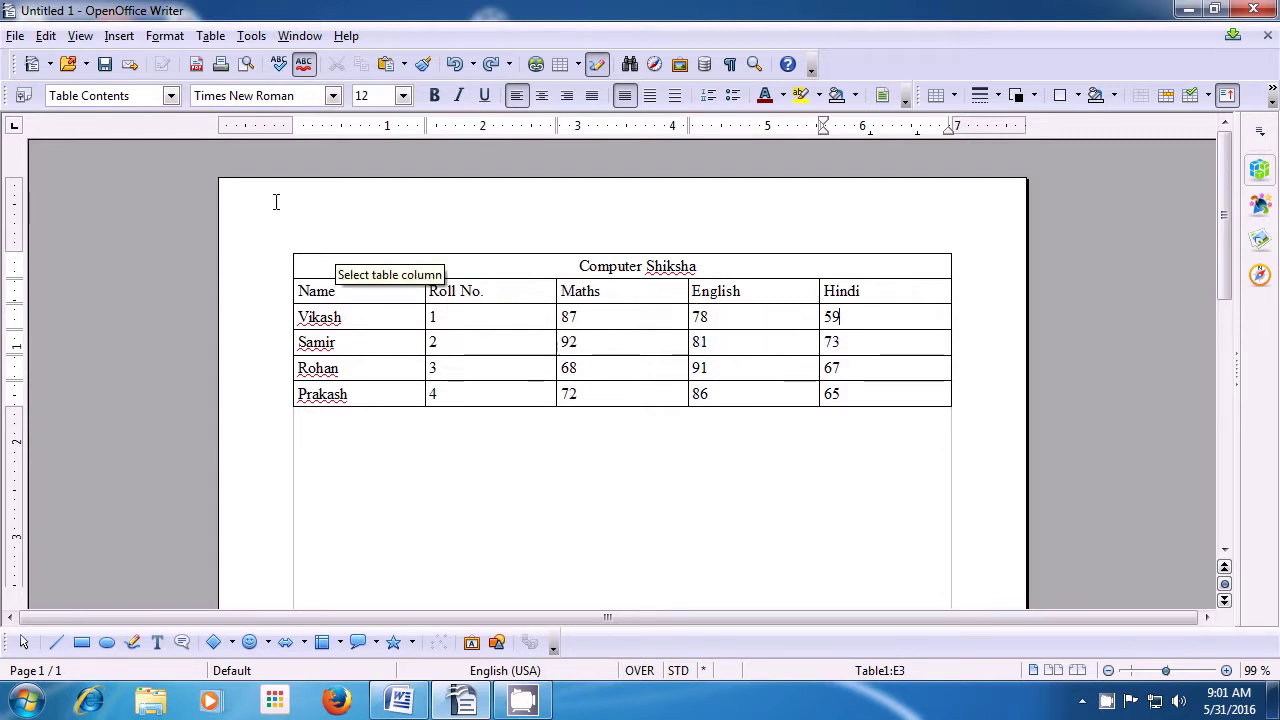
Split the first student's Hindi mark cell vertically into 2 cells.
left_click(213, 36)
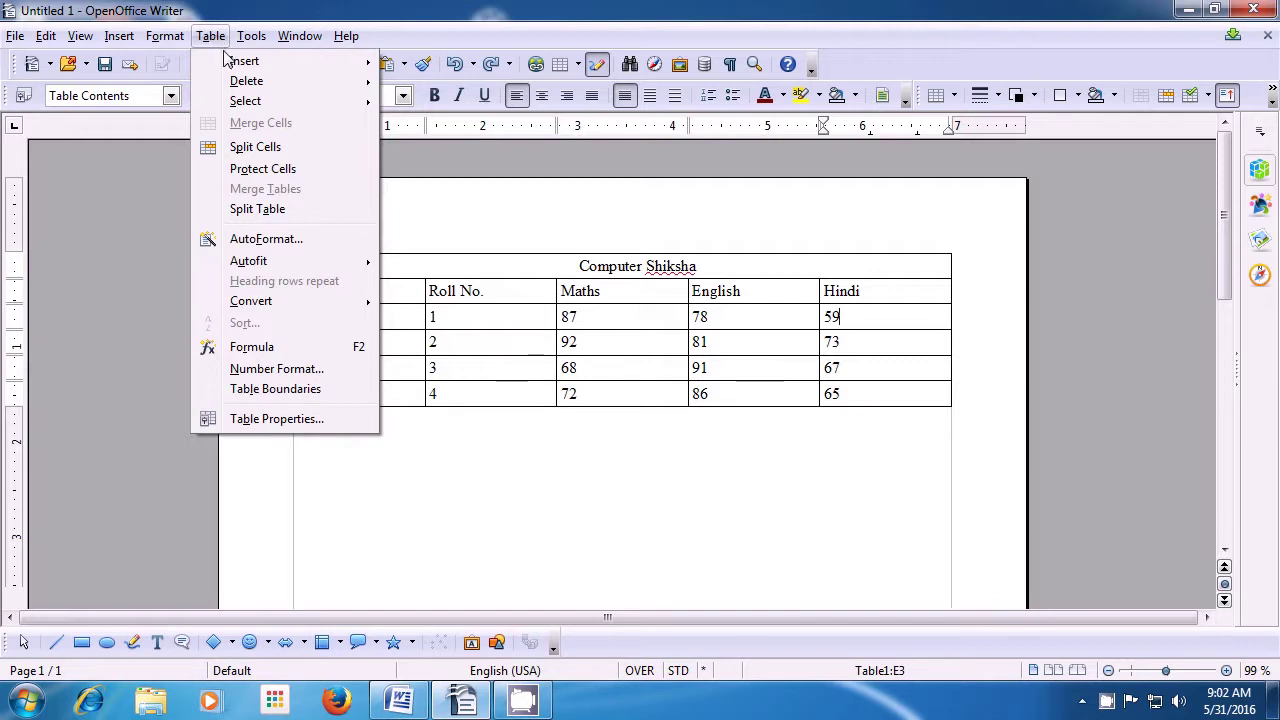
left_click(241, 149)
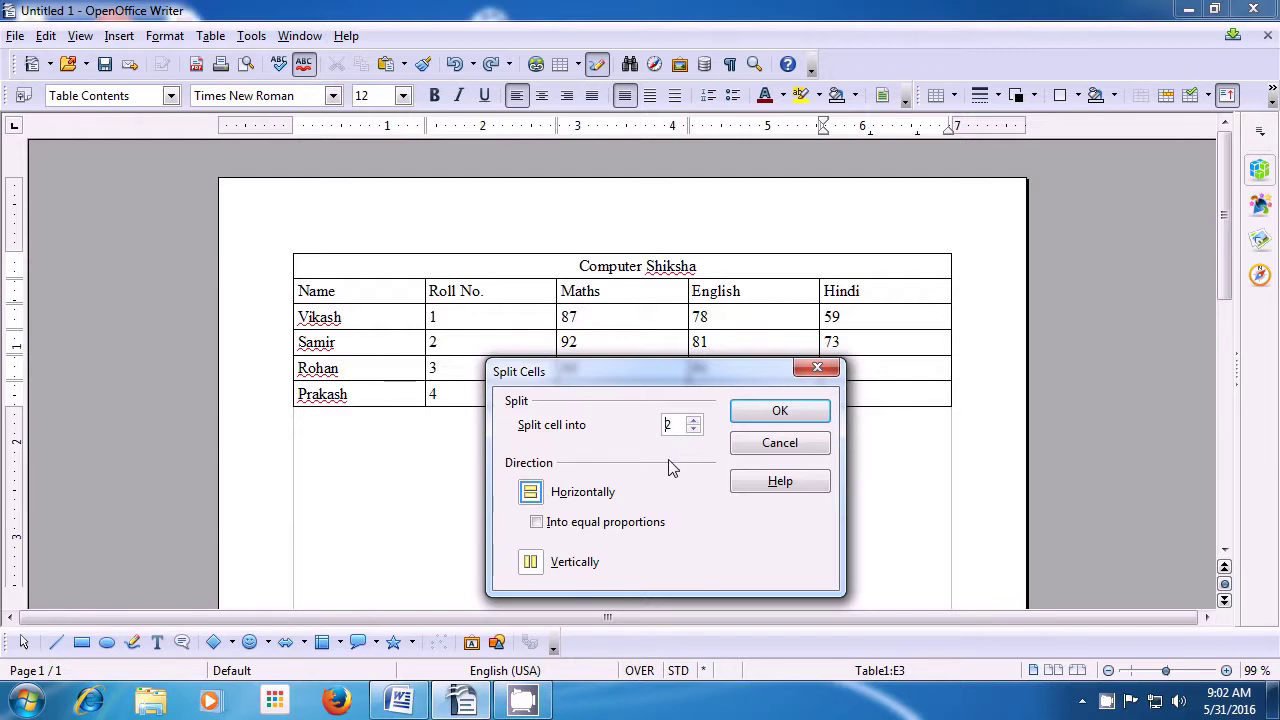
left_click(535, 565)
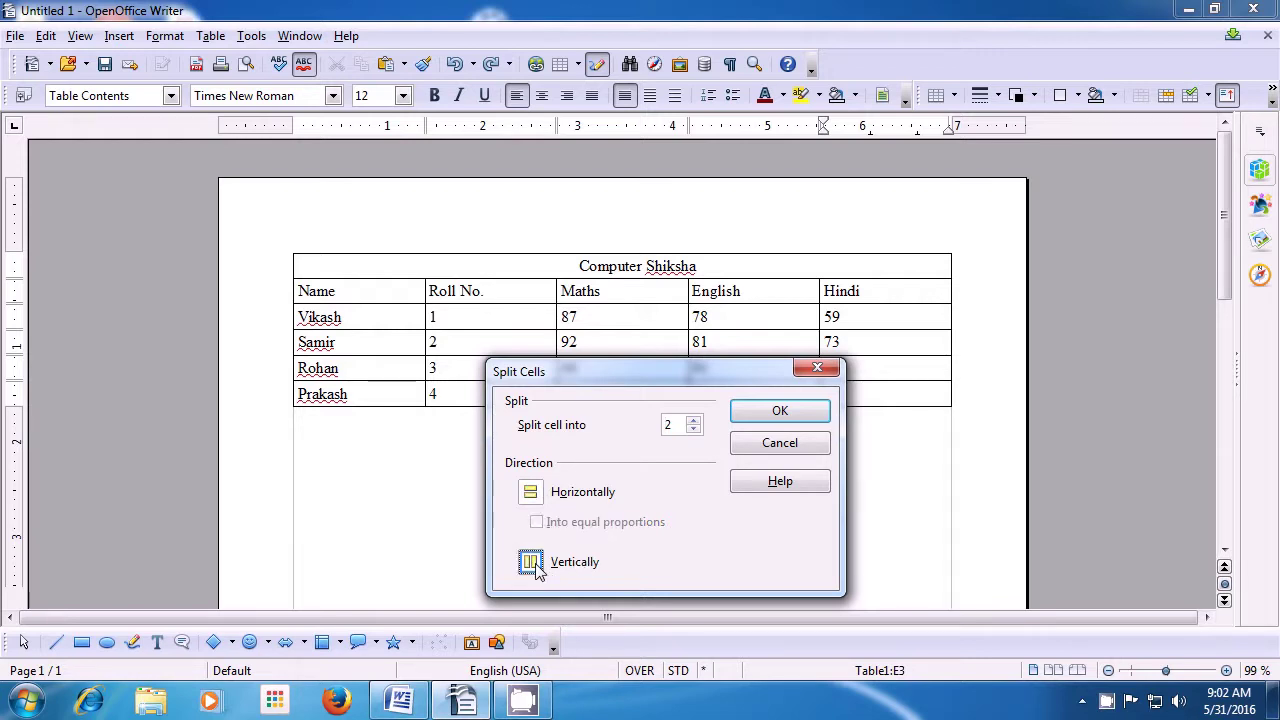
left_click(778, 413)
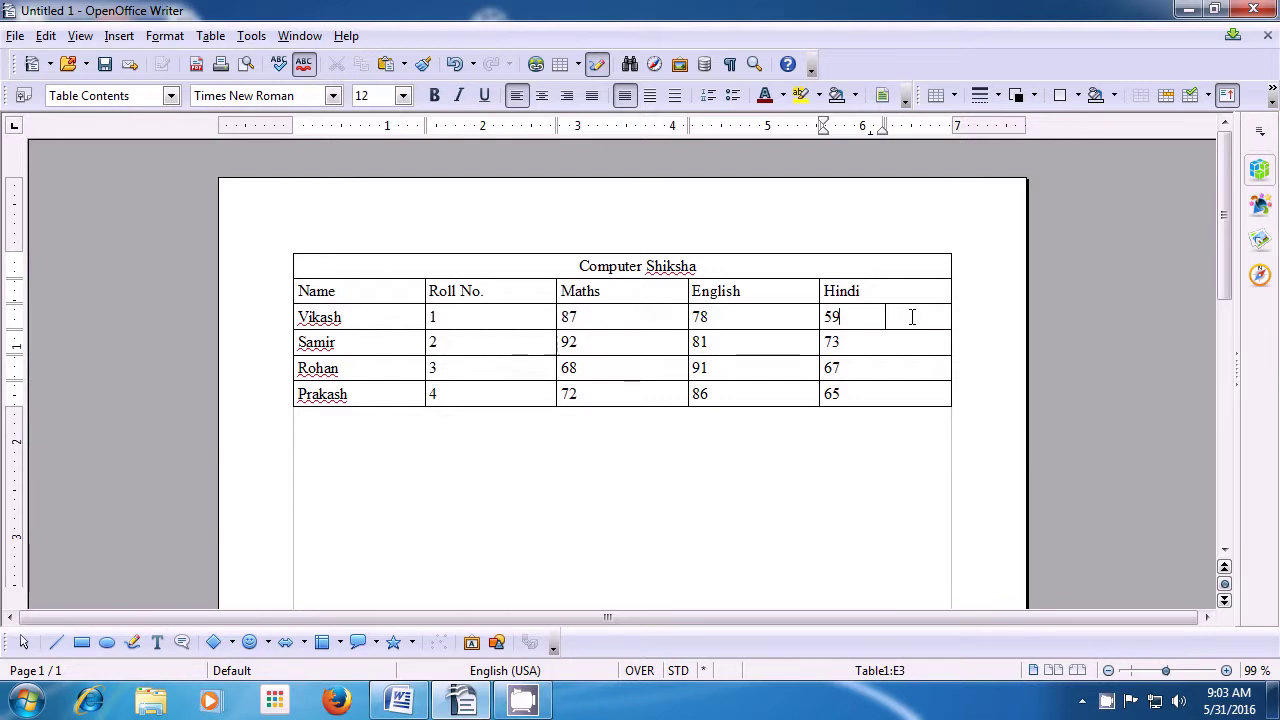
Enter 224 in the empty cell beside the first student's Hindi mark.
left_click(912, 317)
type("224")
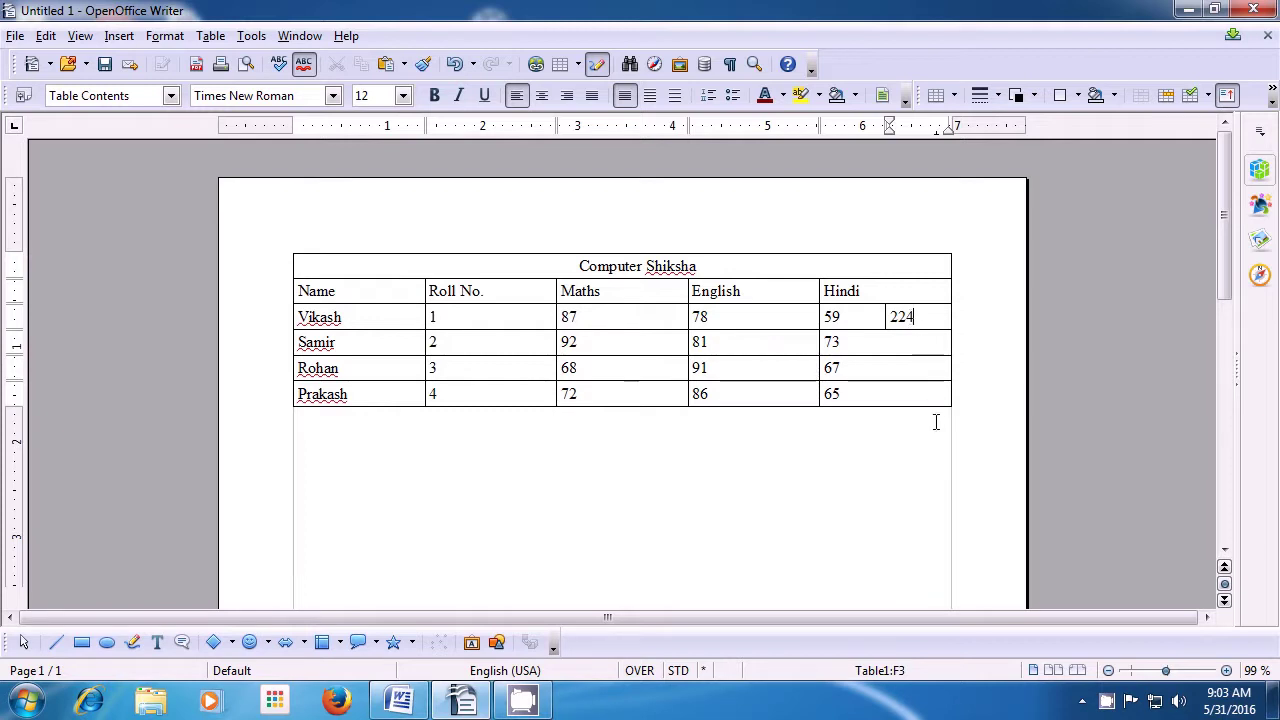
left_click(955, 480)
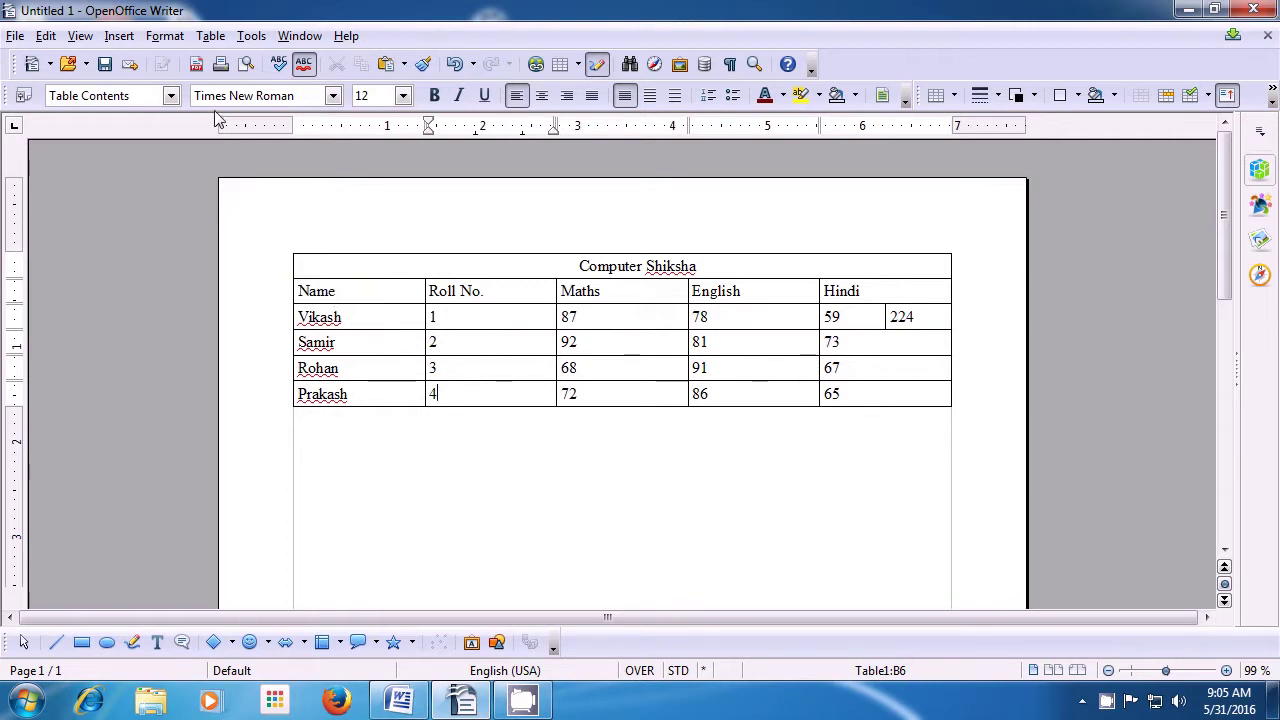
Open AutoFormat for the table and preview the formats from 3-D through Red, including Blue, Brown, Lavender, Yellow, Grey and Green.
left_click(205, 38)
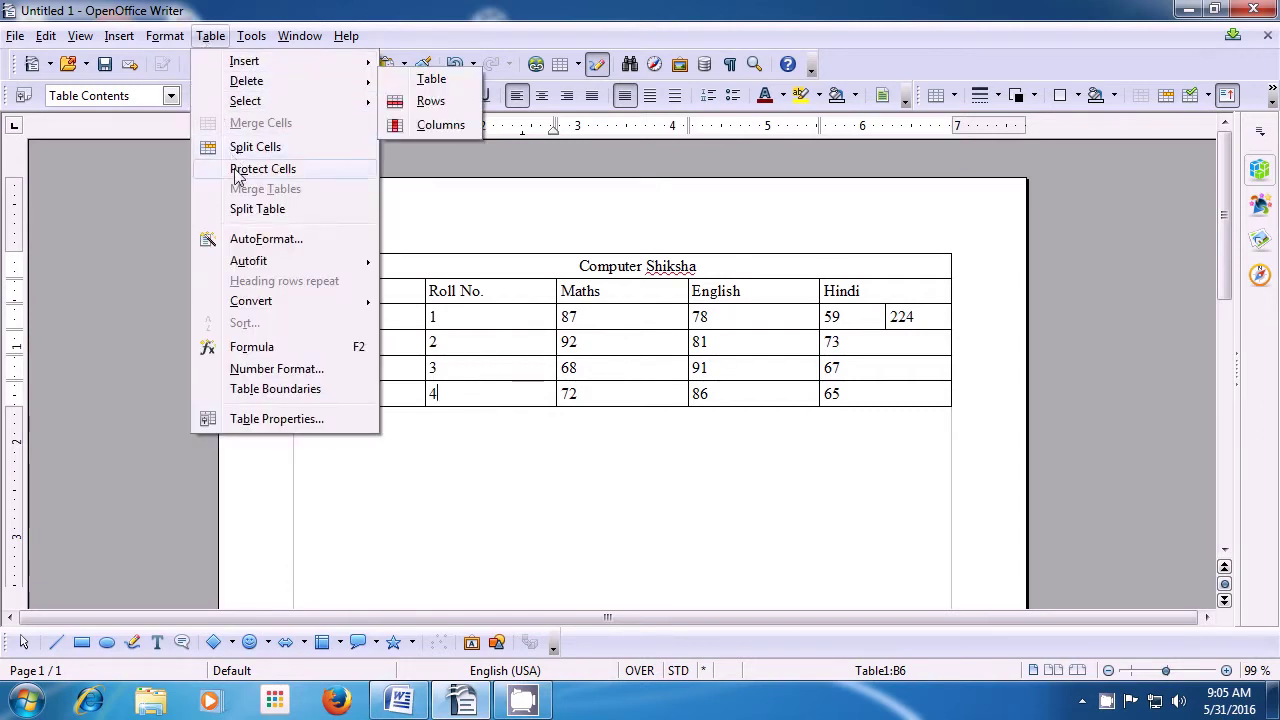
left_click(252, 243)
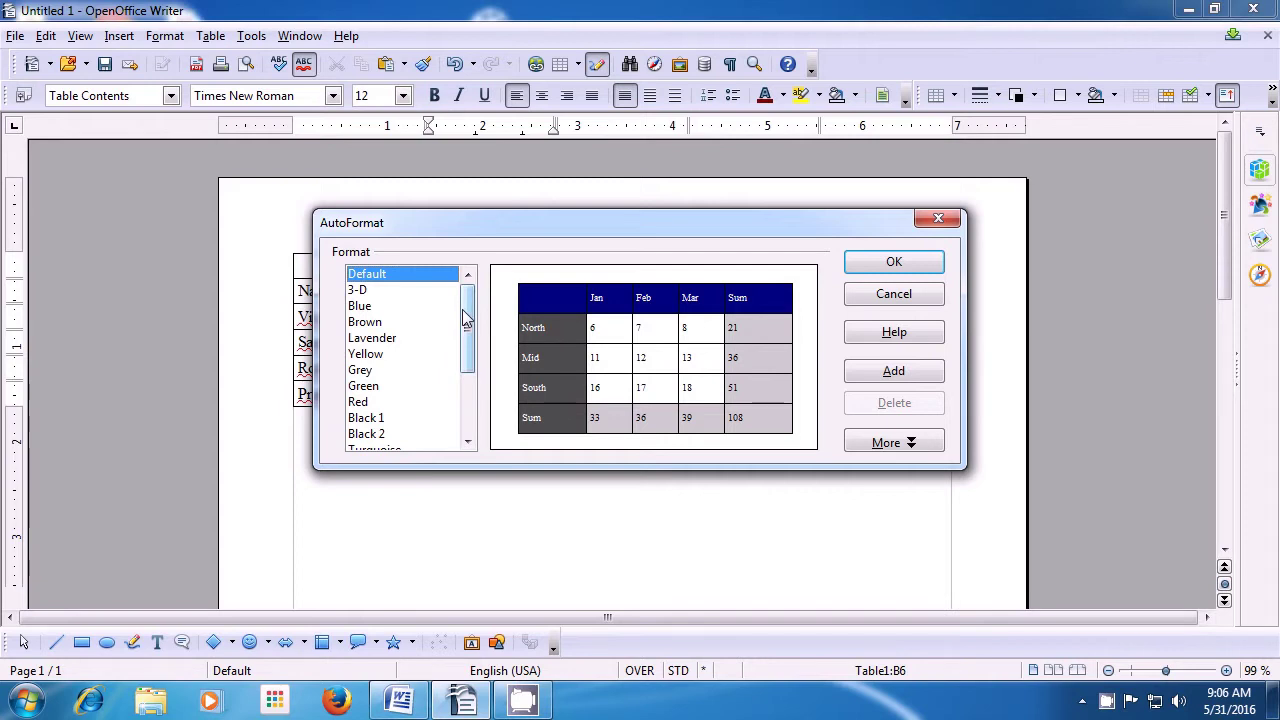
scroll(475, 325, "down", 1)
left_click(362, 290)
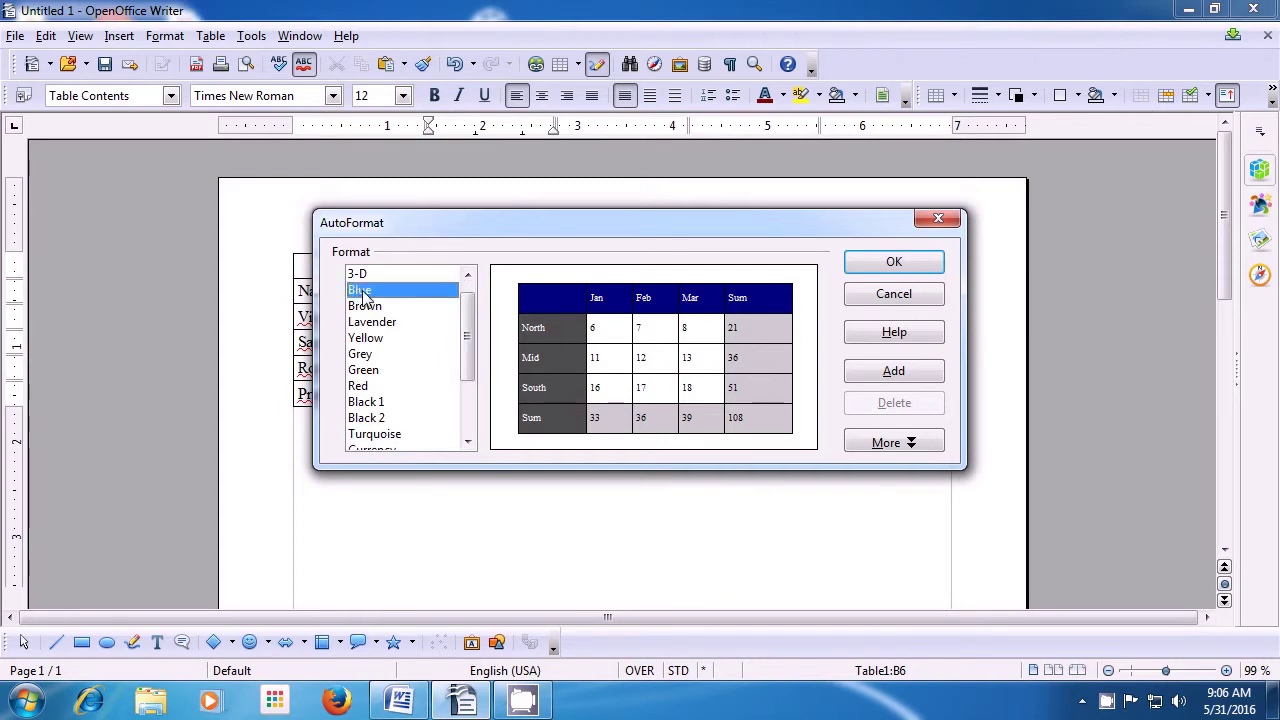
left_click(363, 306)
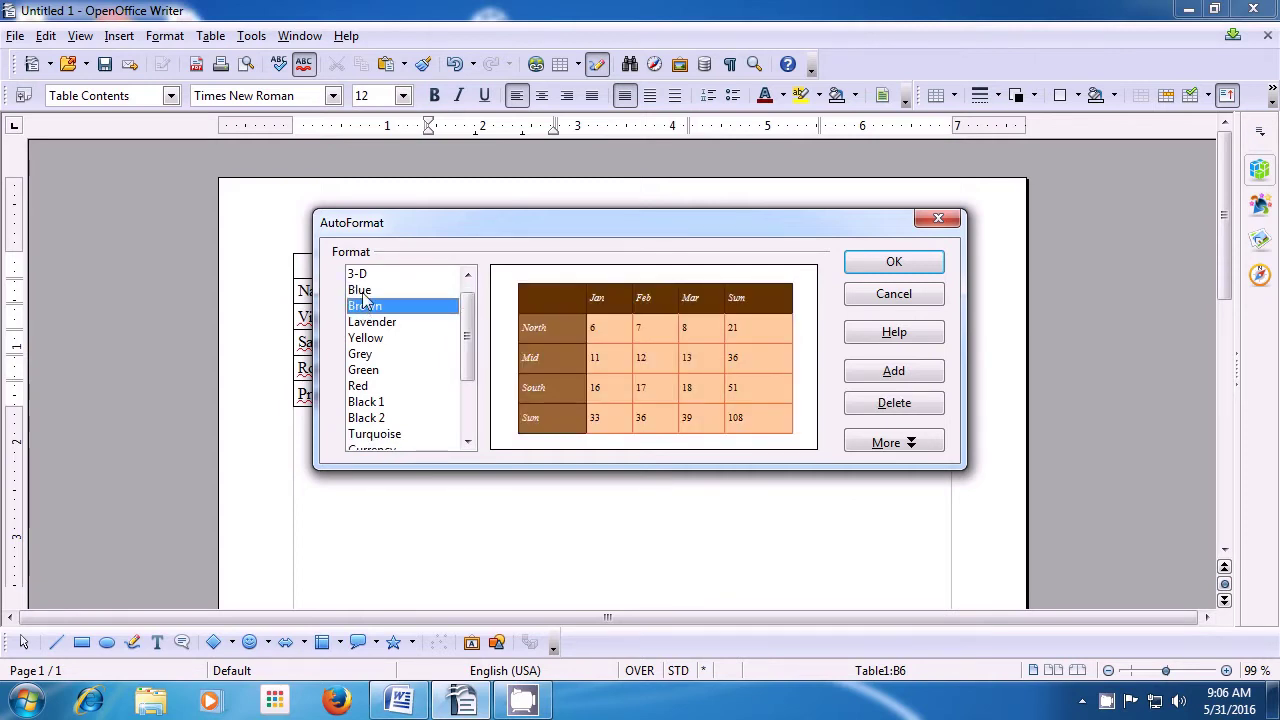
left_click(359, 274)
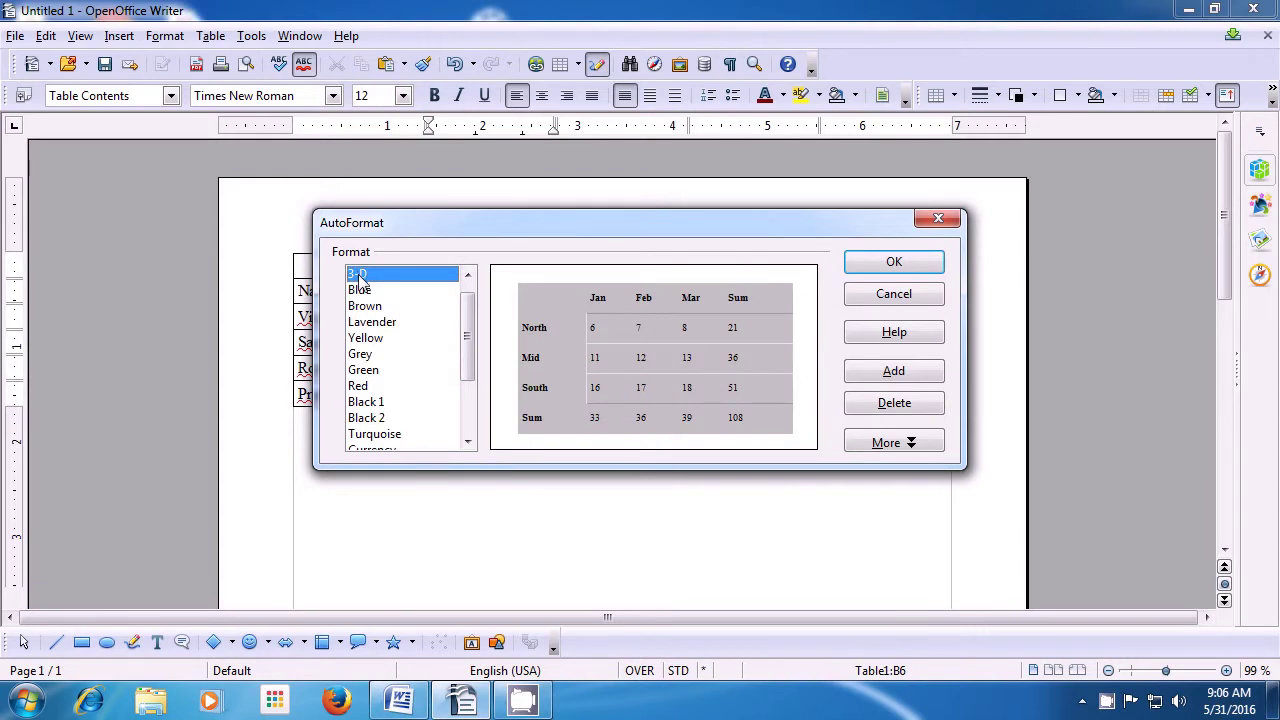
left_click(361, 292)
left_click(362, 308)
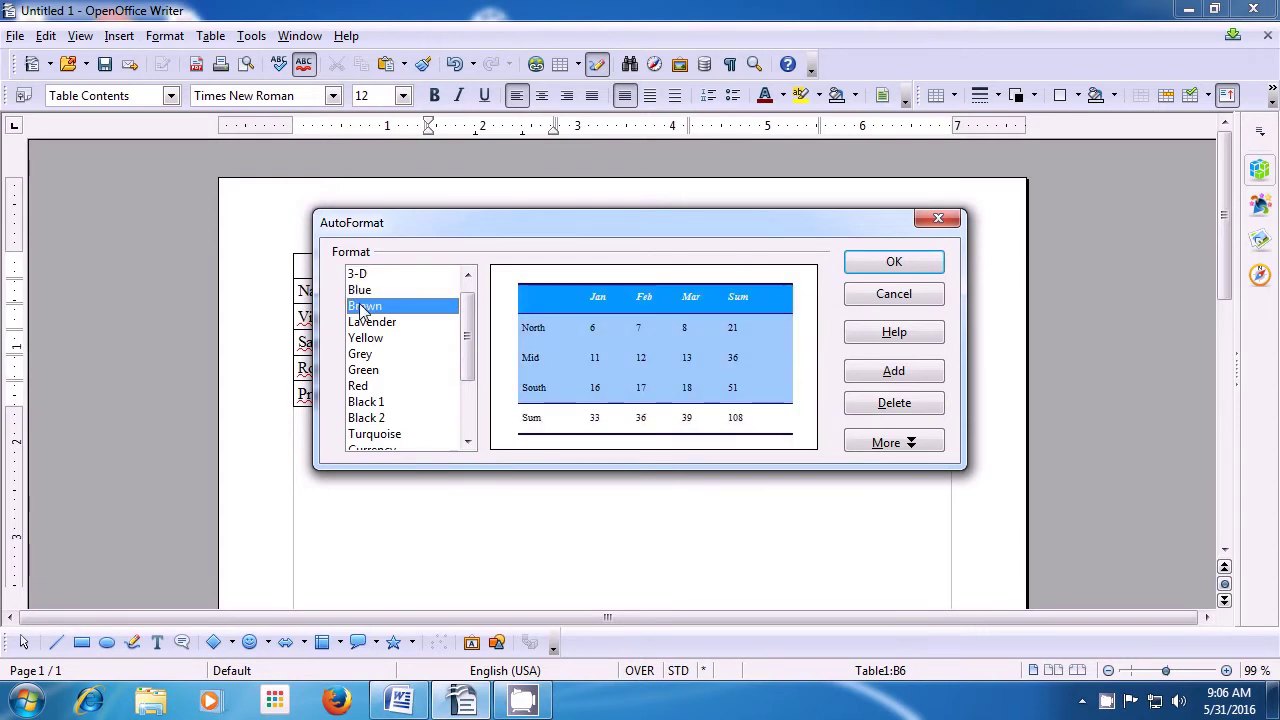
left_click(363, 322)
left_click(366, 339)
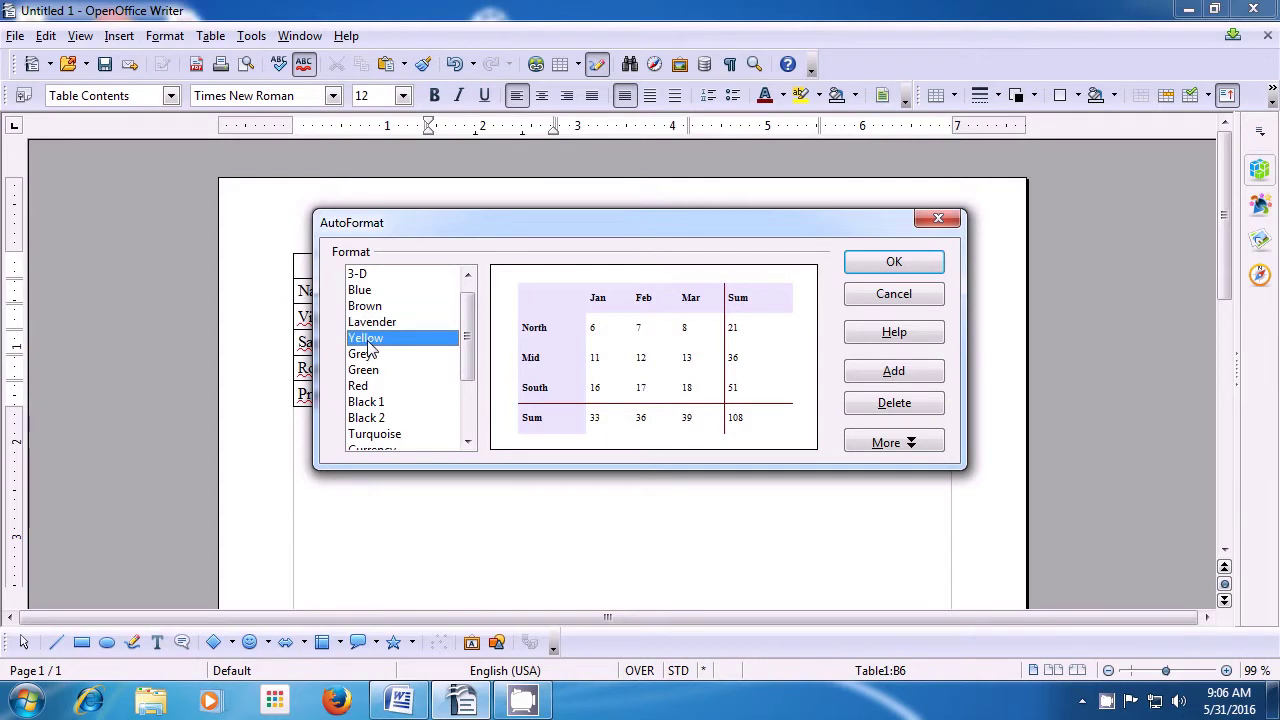
left_click(368, 356)
left_click(369, 371)
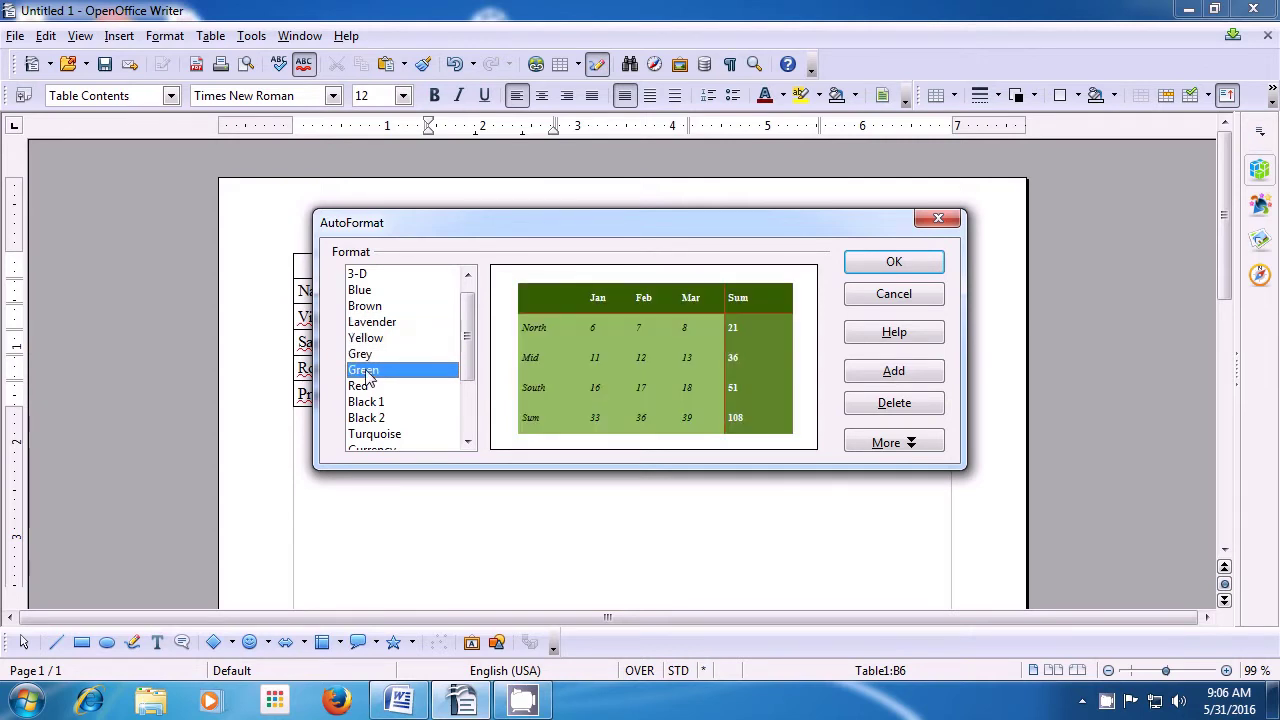
left_click(369, 387)
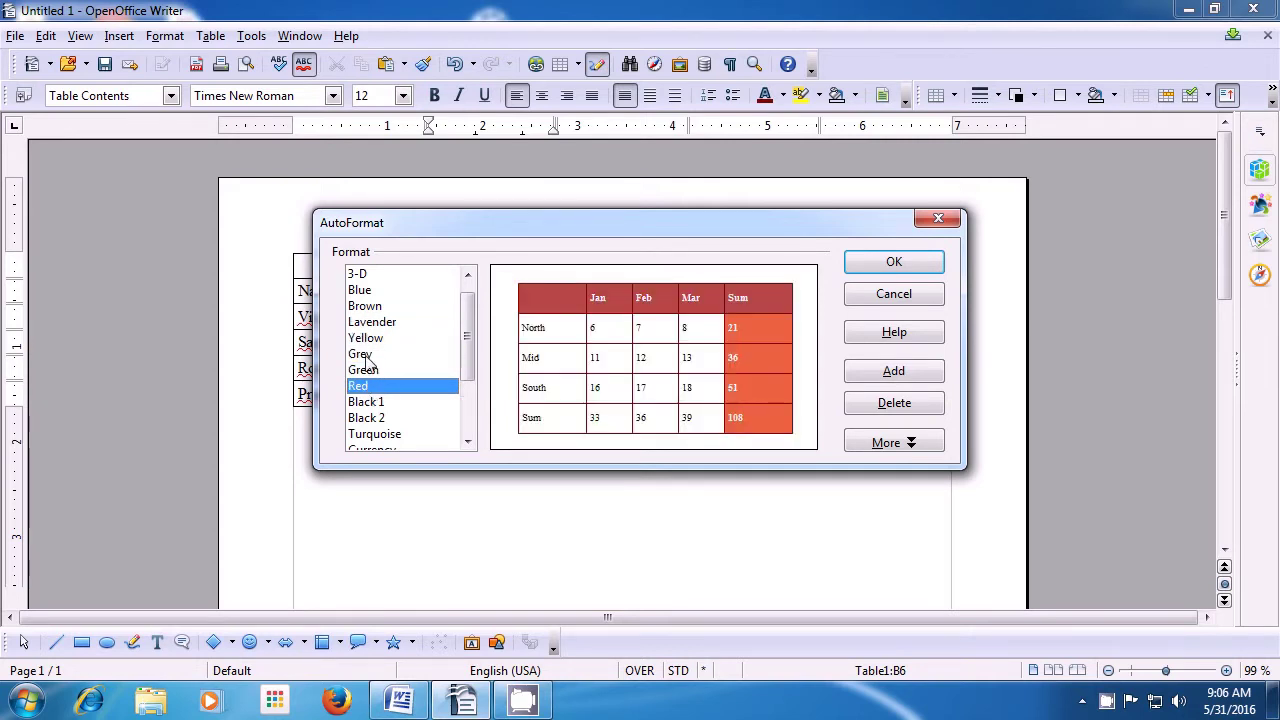
Compare the Blue, Brown and 3-D table formats and apply Blue to the marks table.
left_click(362, 296)
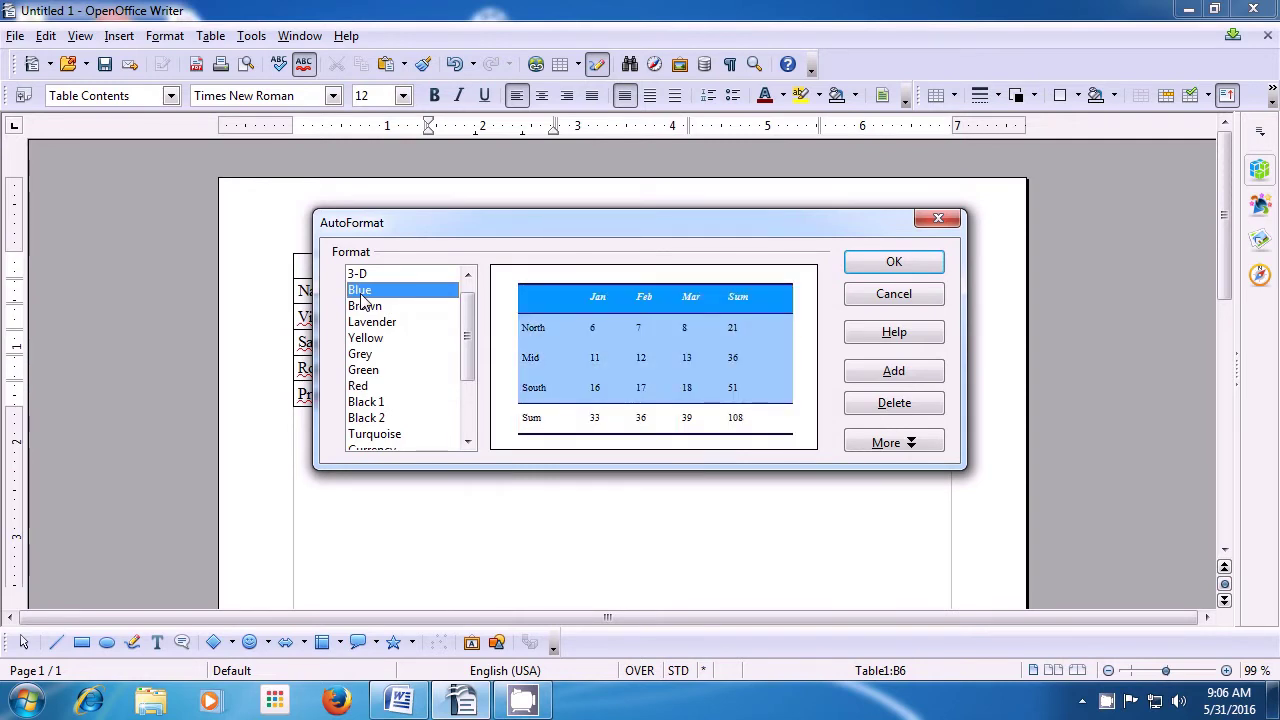
left_click(364, 310)
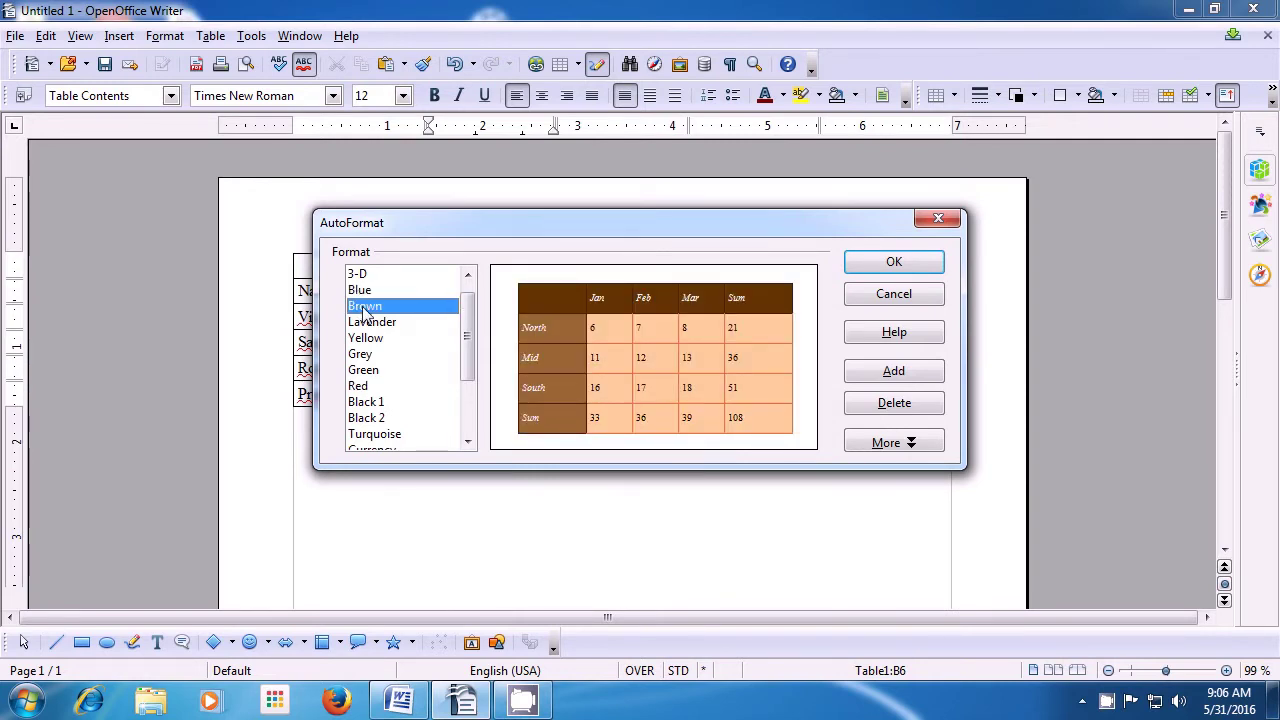
left_click(357, 279)
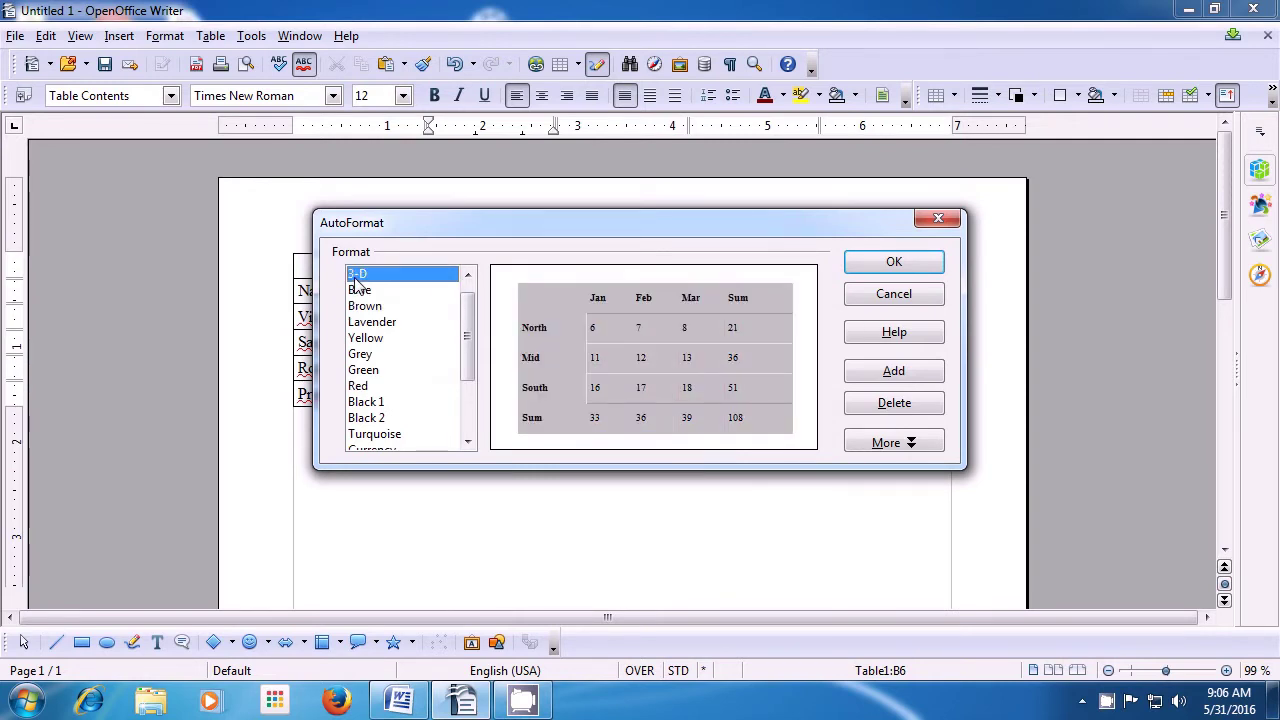
left_click(358, 289)
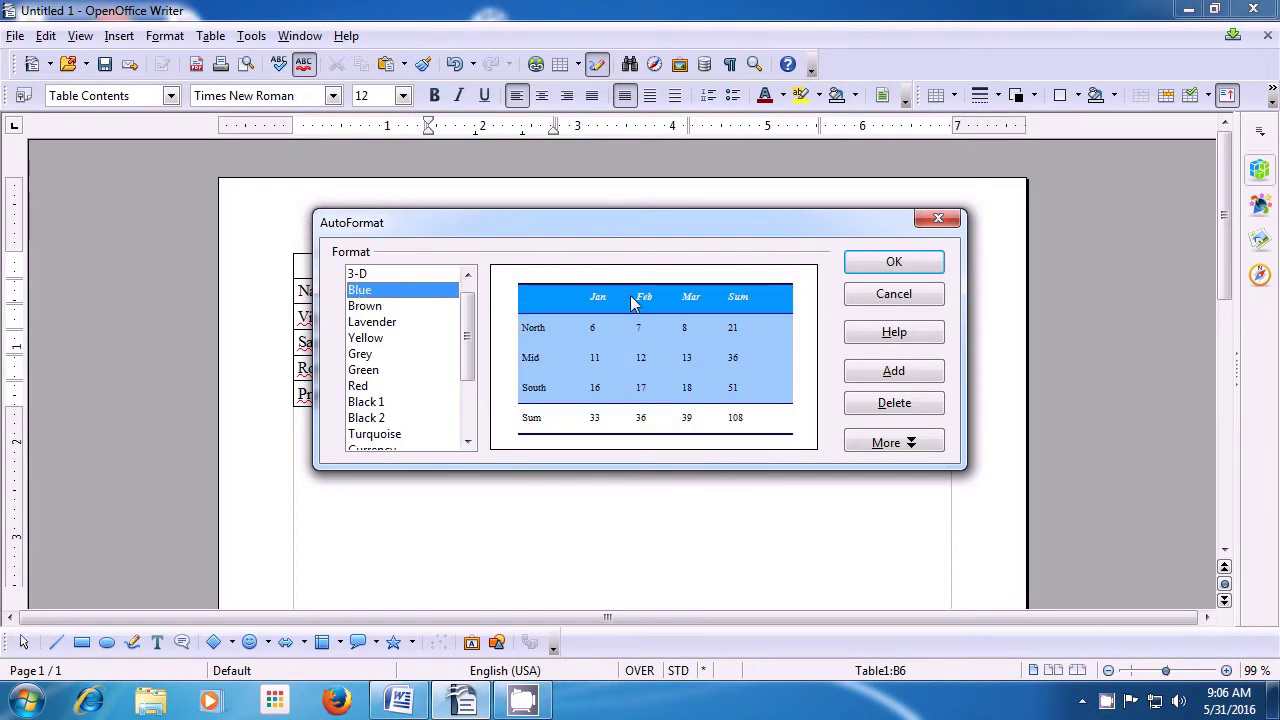
left_click(883, 264)
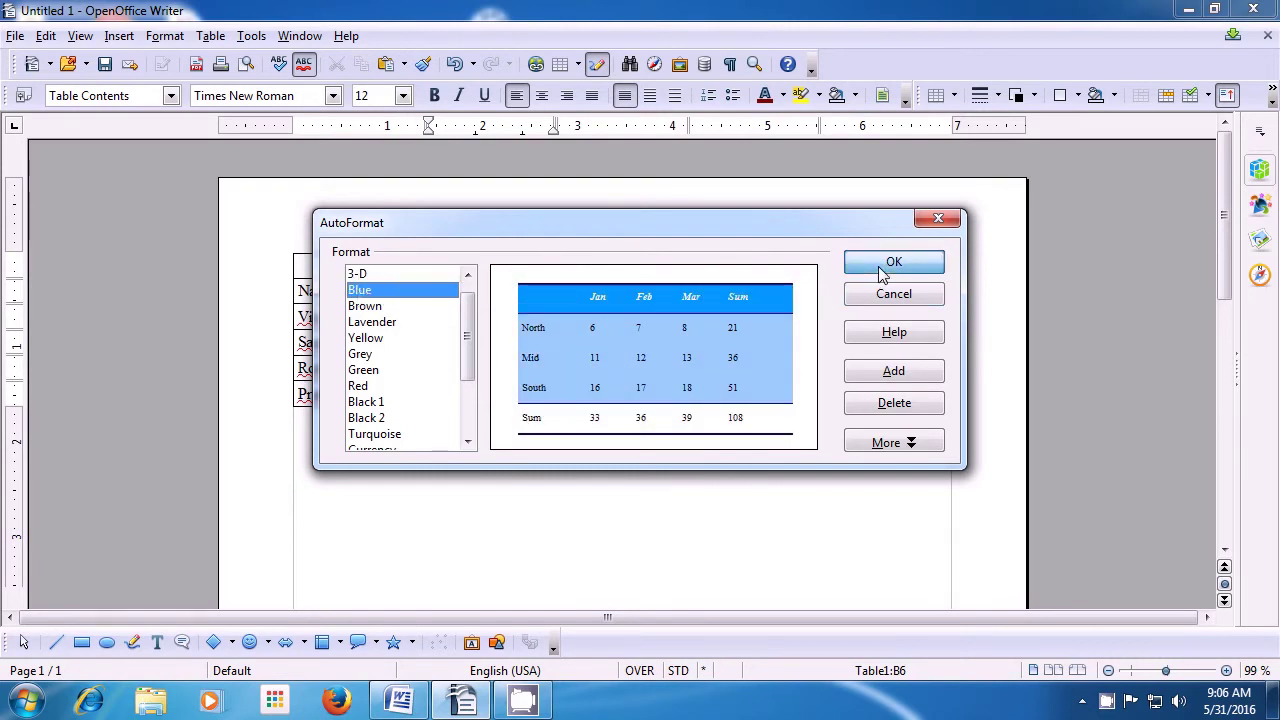